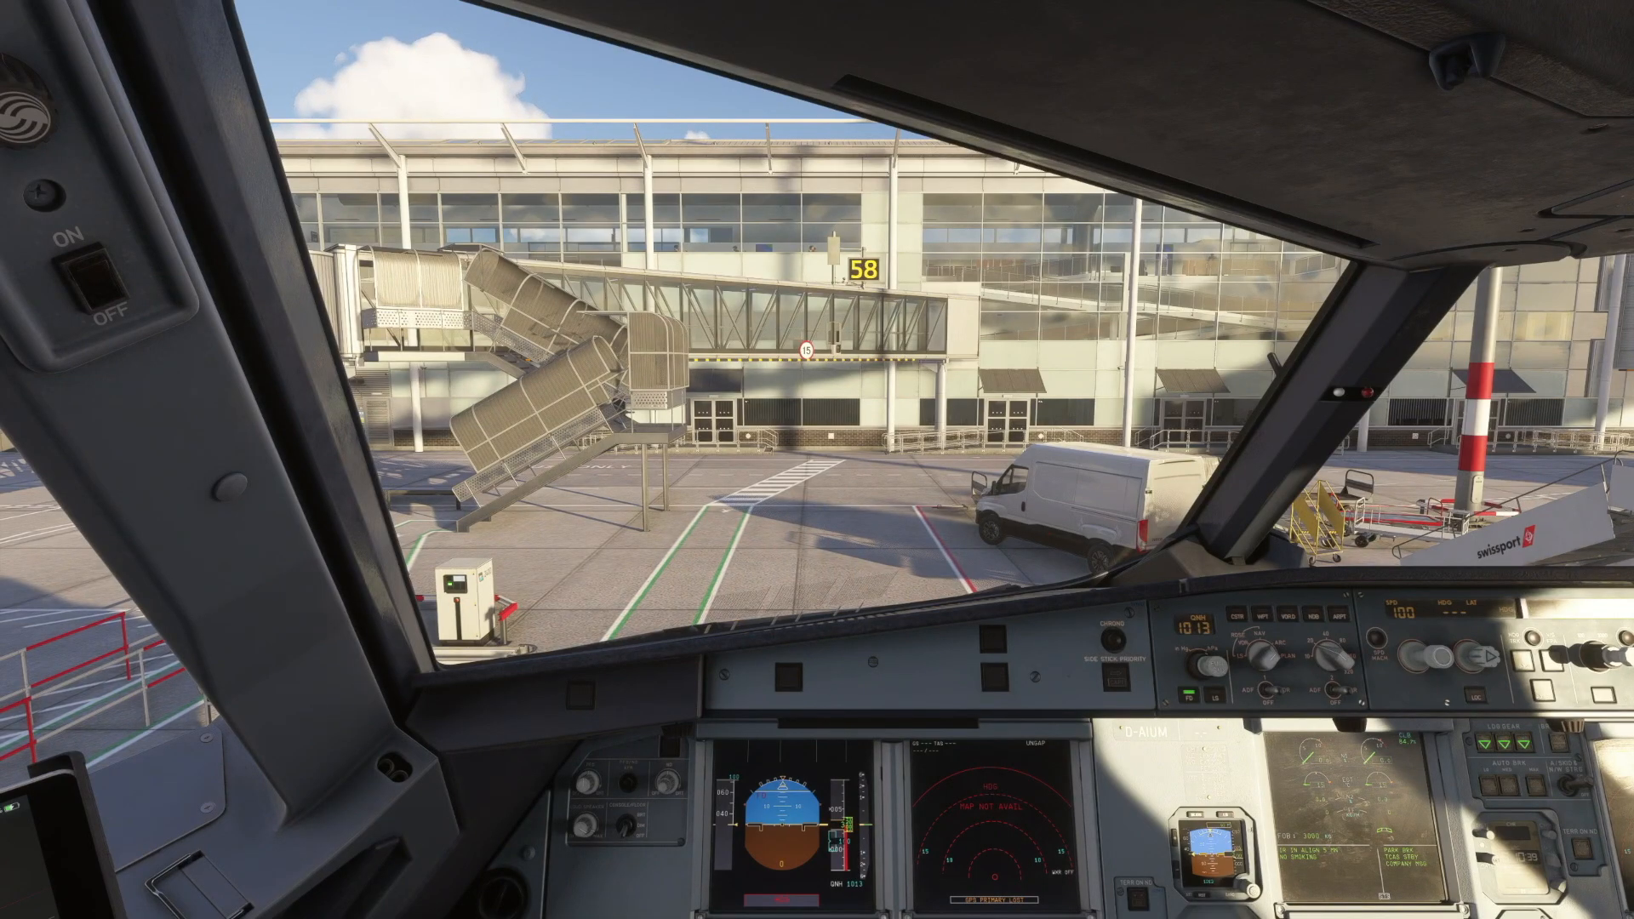
Launch BeyondATC and select the Experimental version in the account settings
key(super)
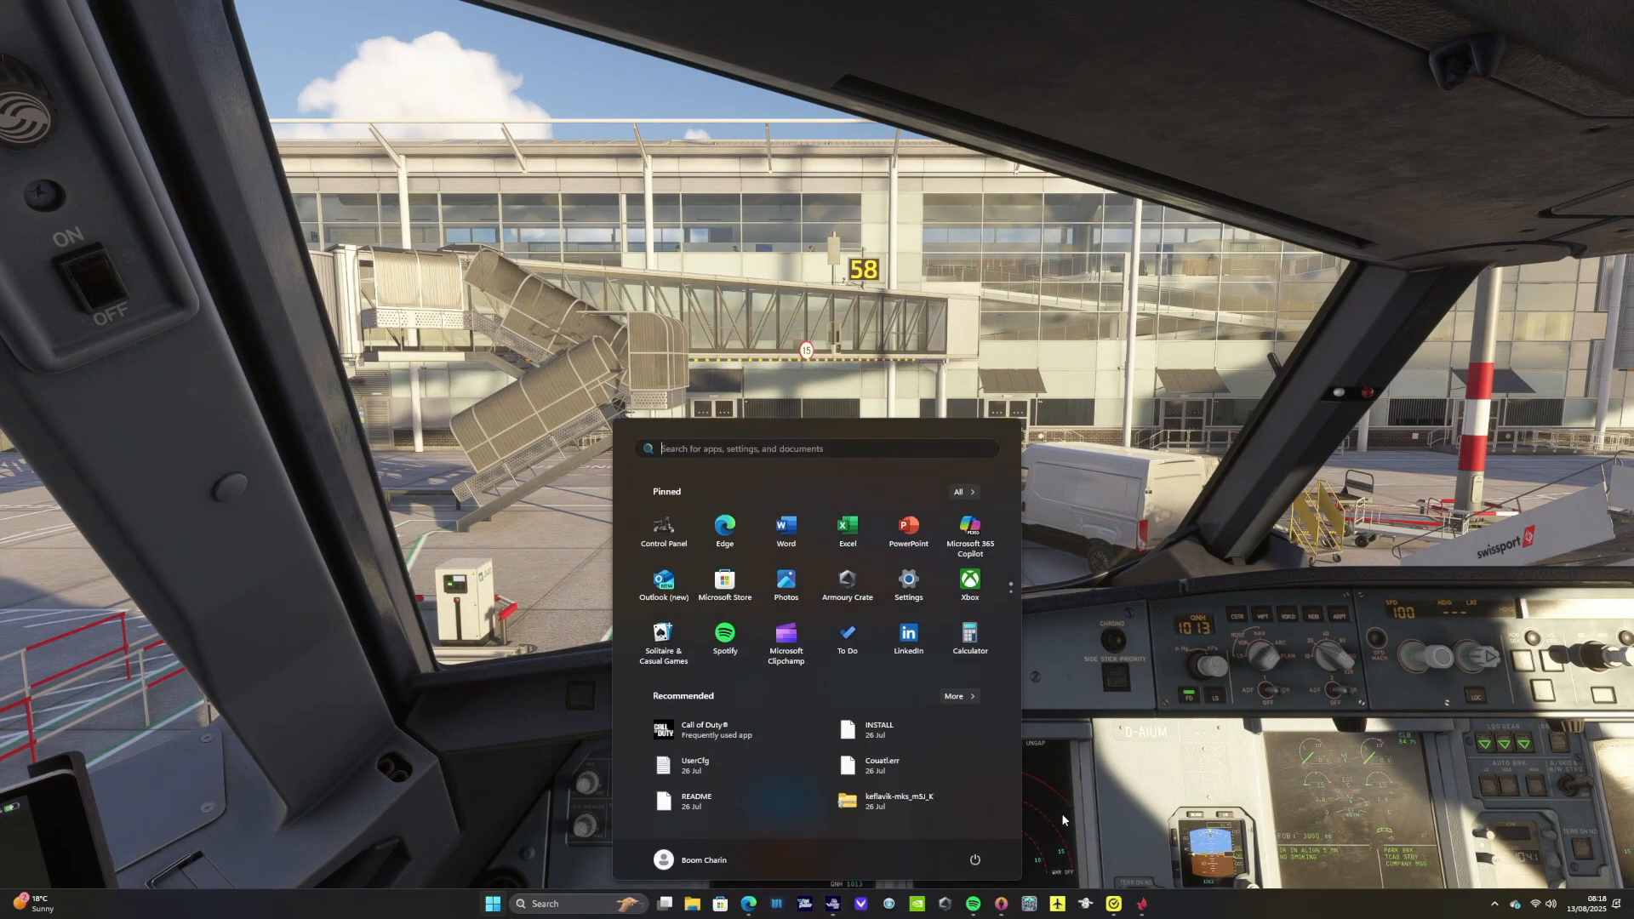
click(1000, 904)
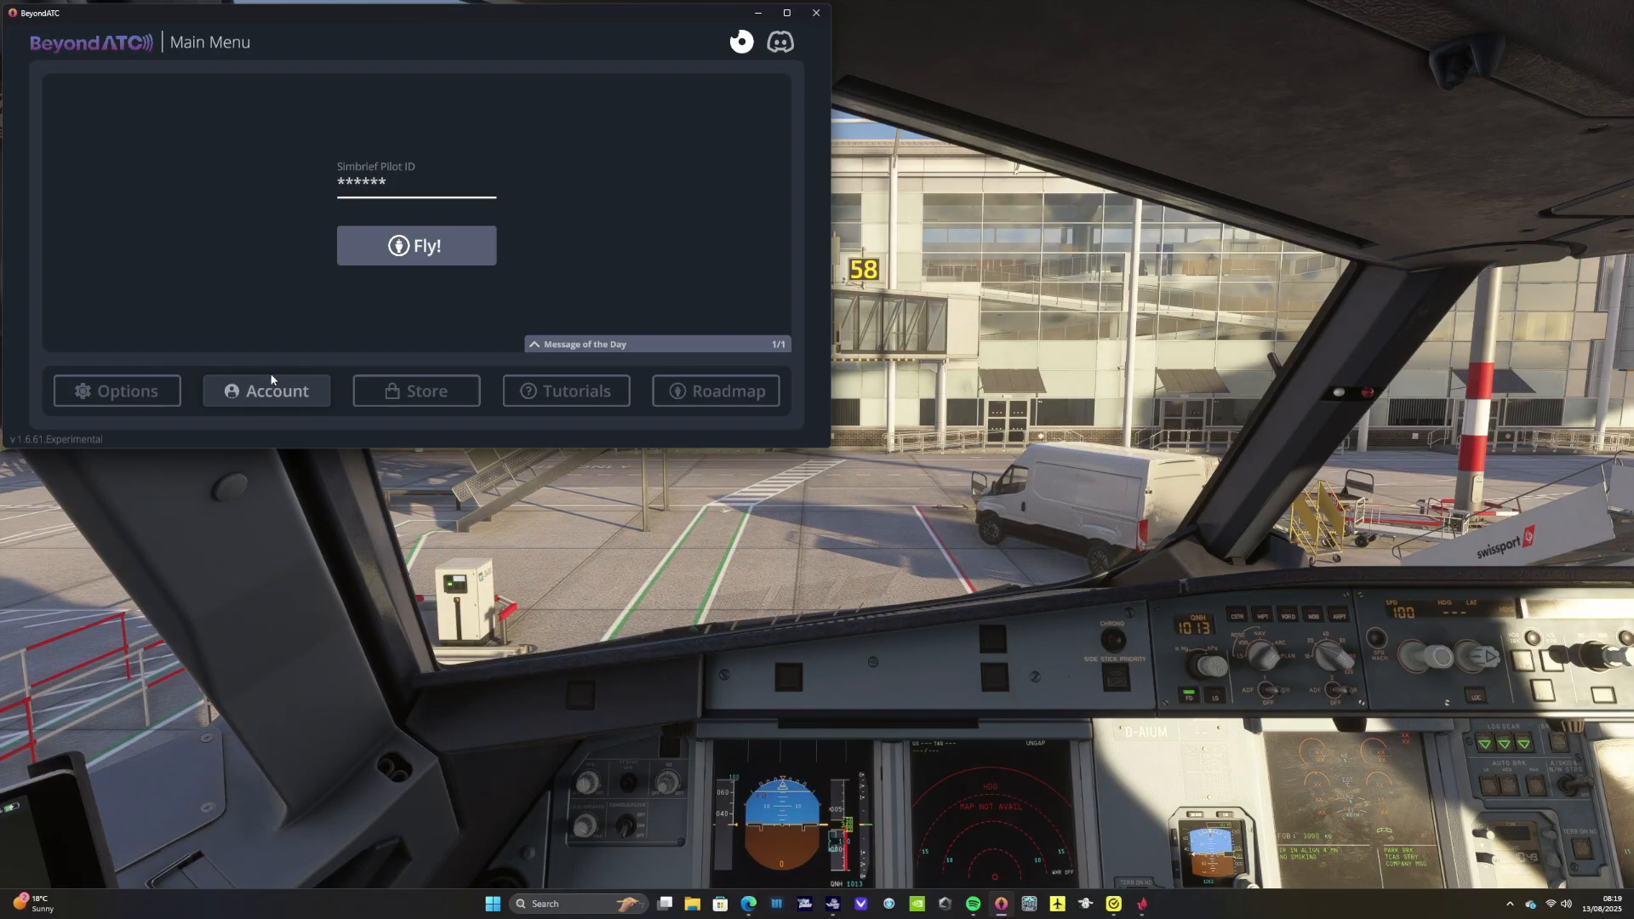
click(266, 392)
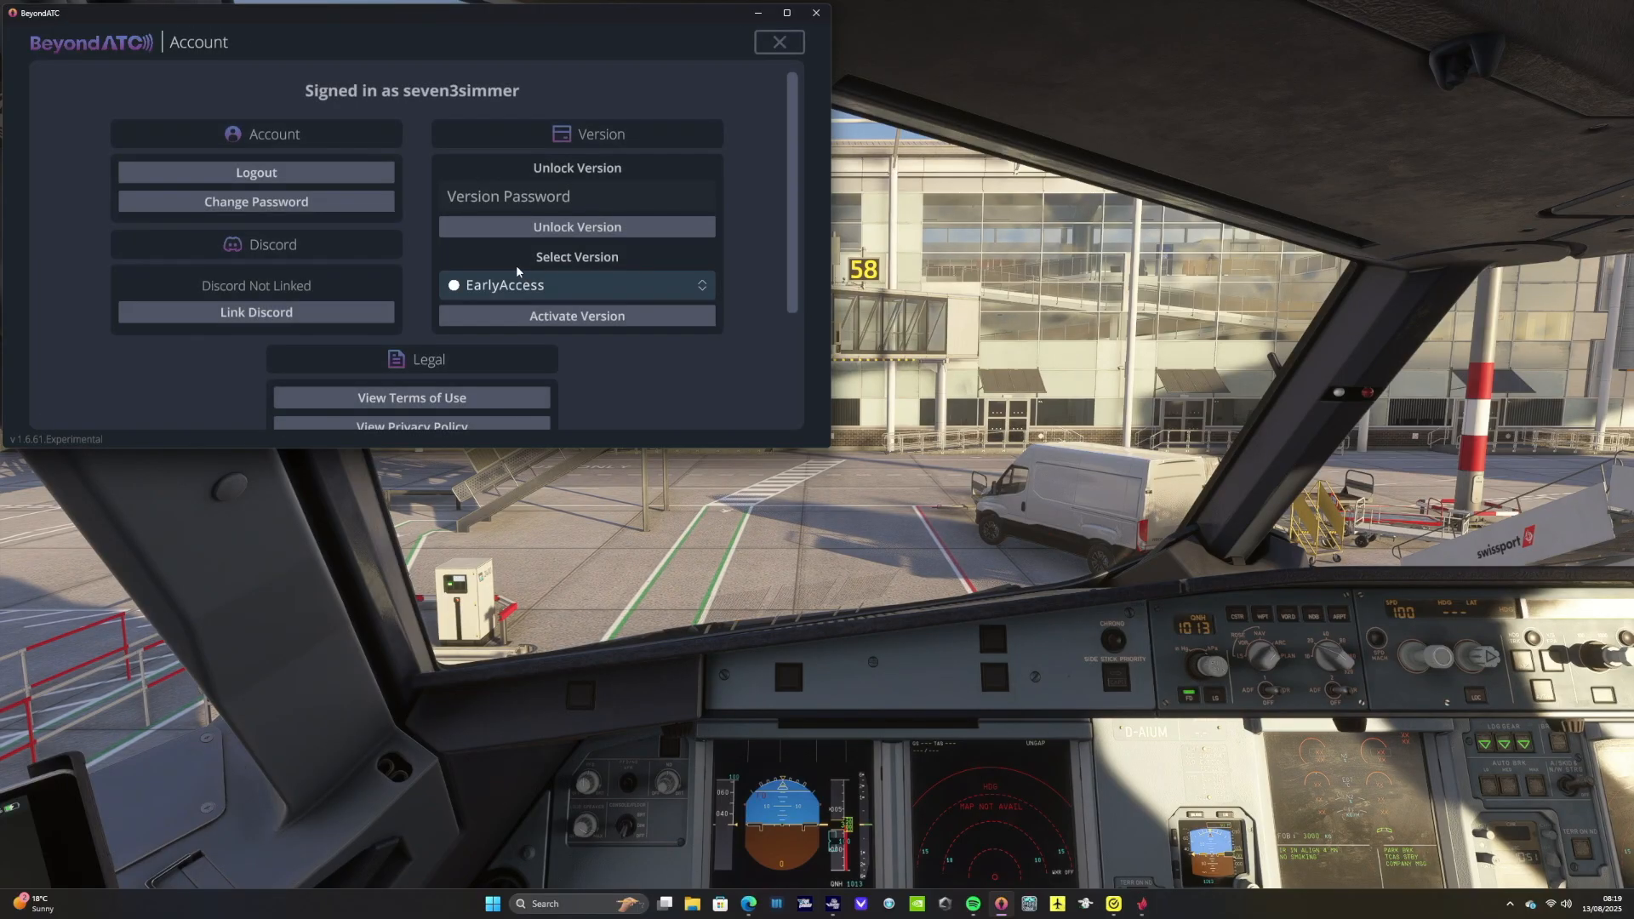
click(574, 287)
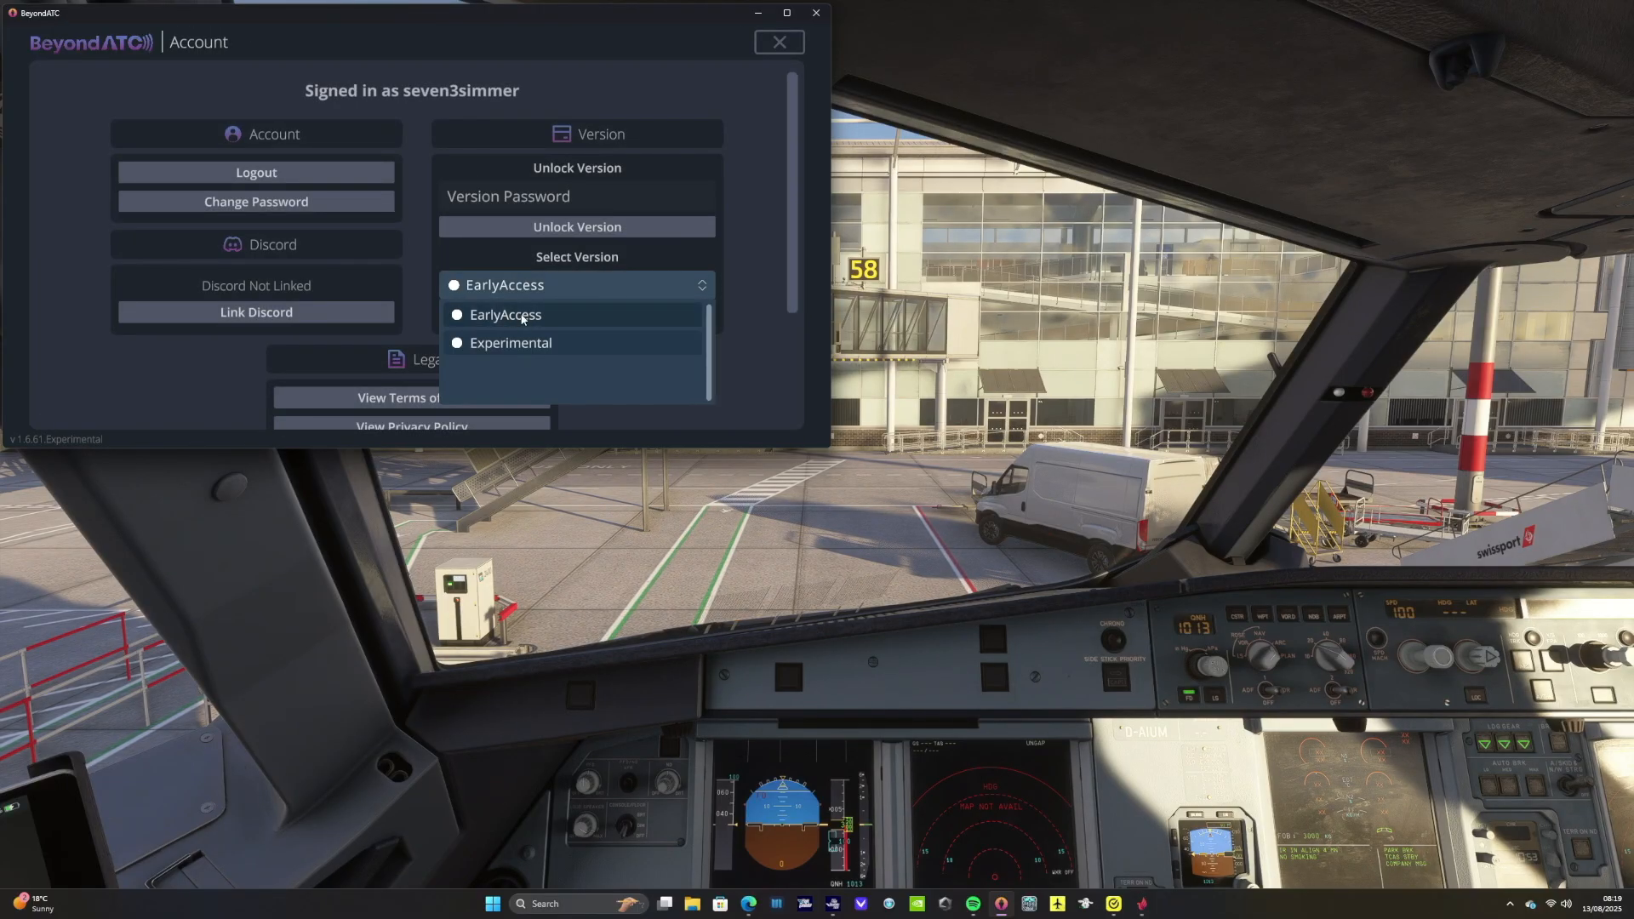
click(523, 343)
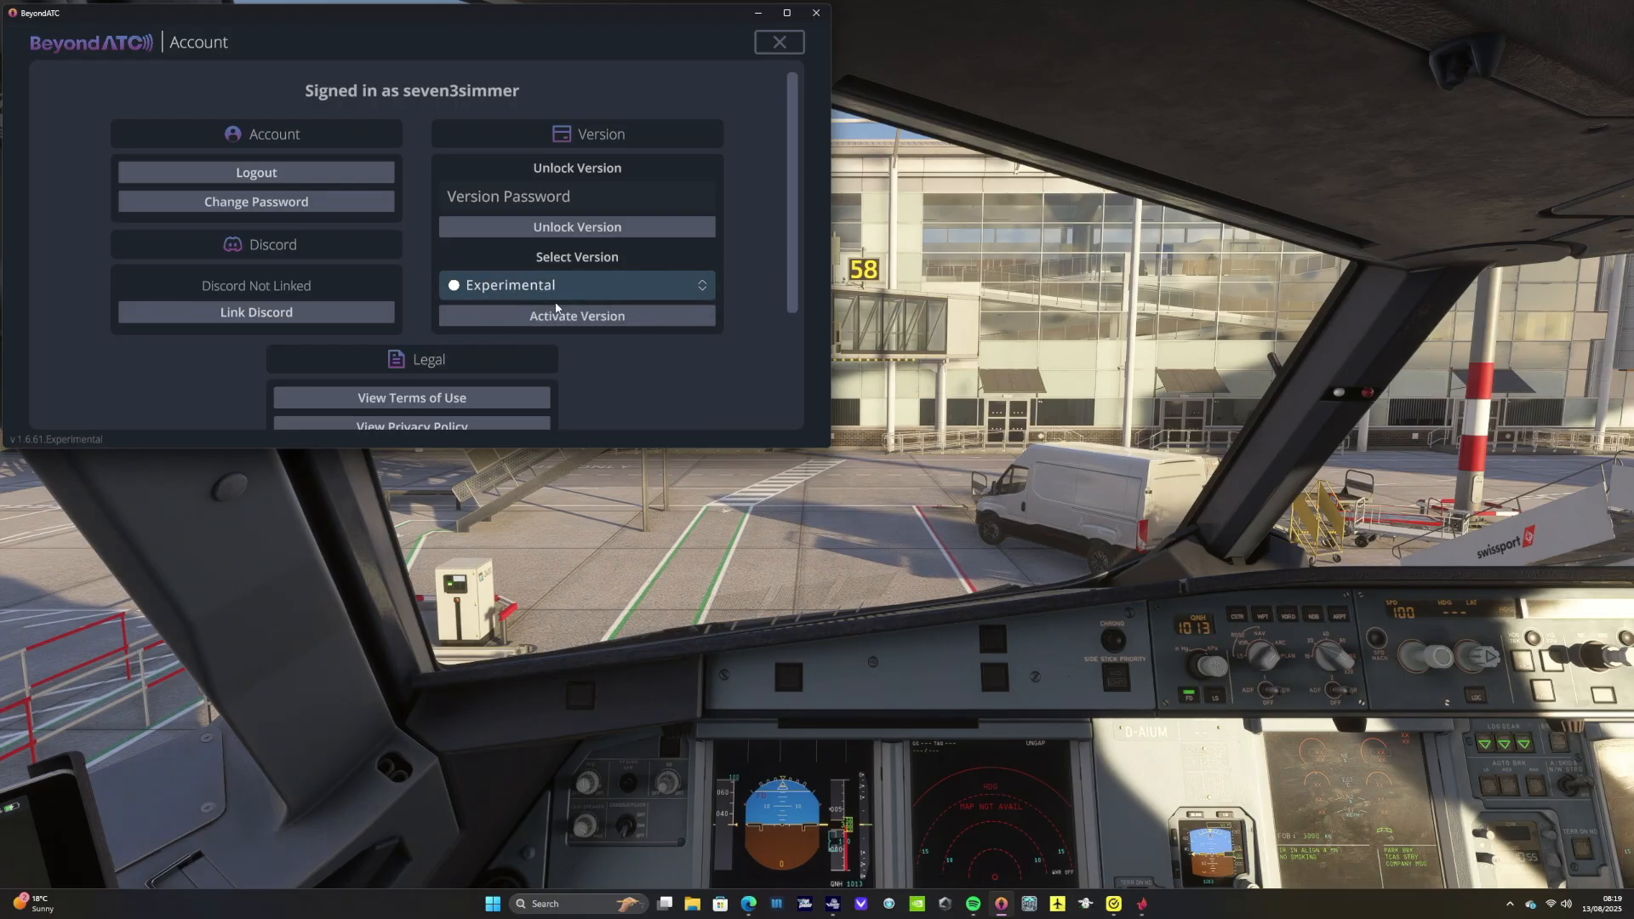
Return to the main screen, look over the store and close it again
click(780, 43)
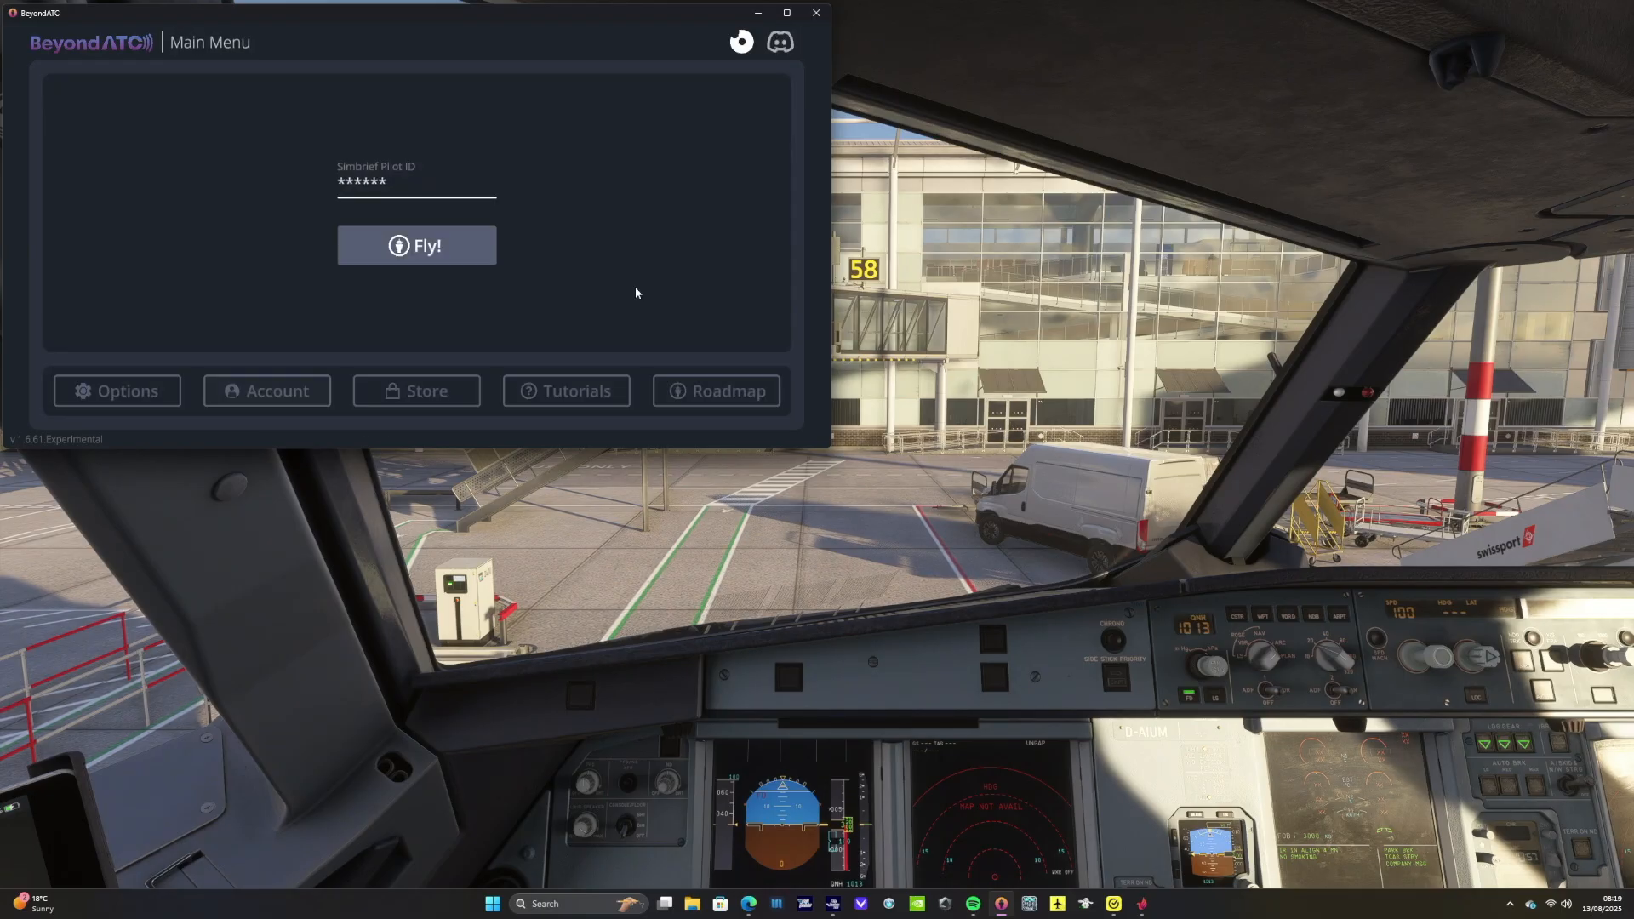
click(420, 394)
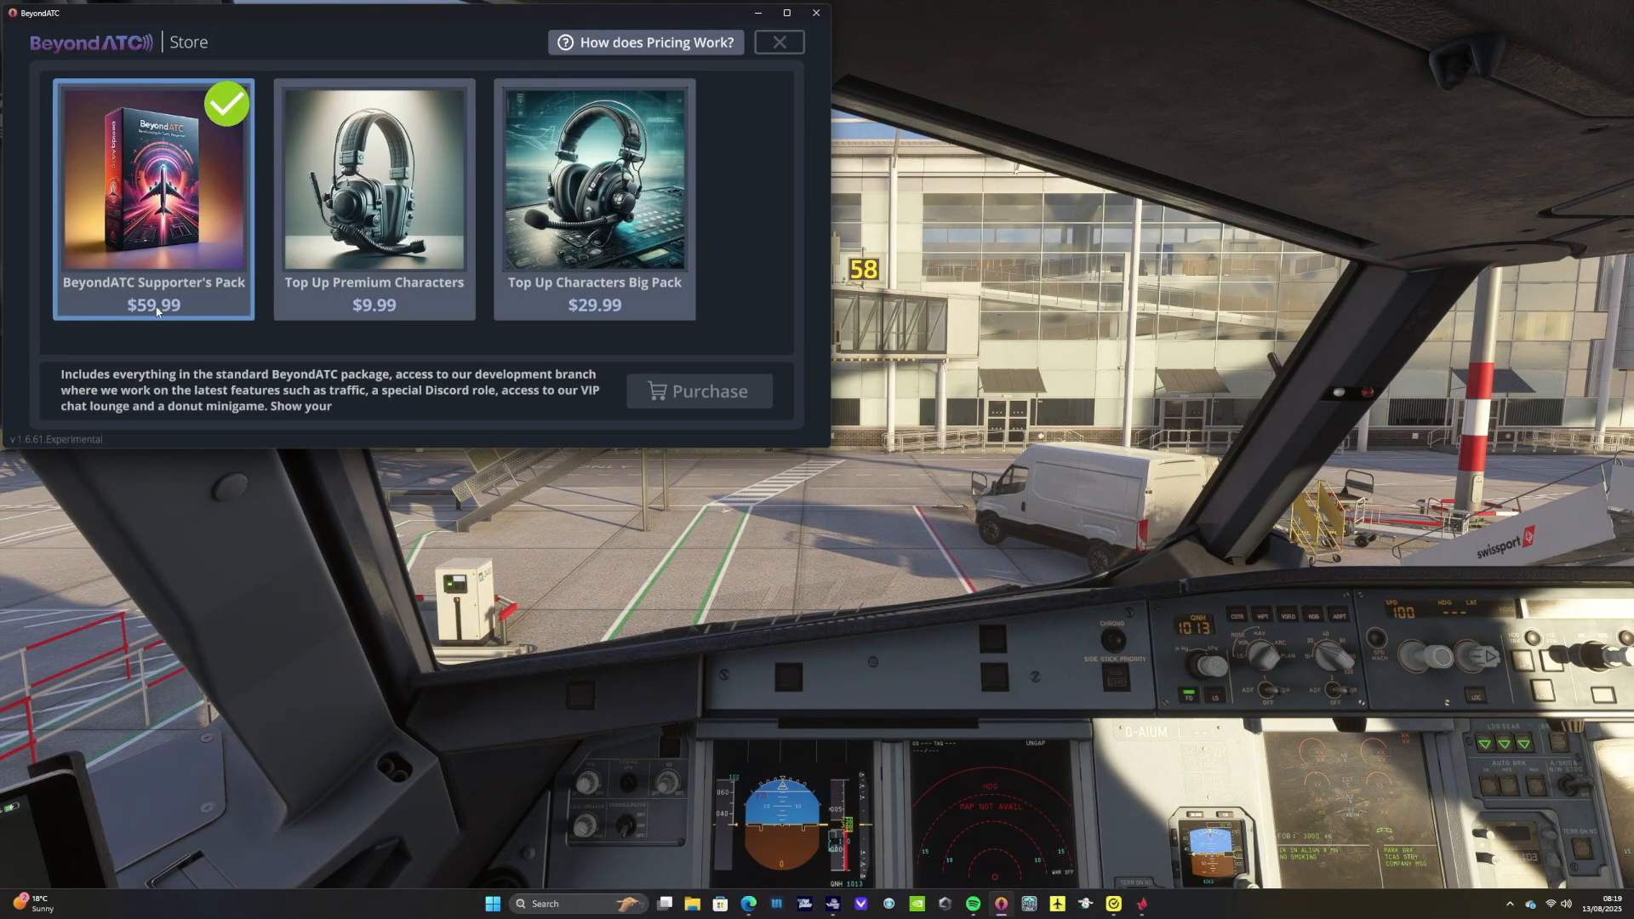
click(780, 43)
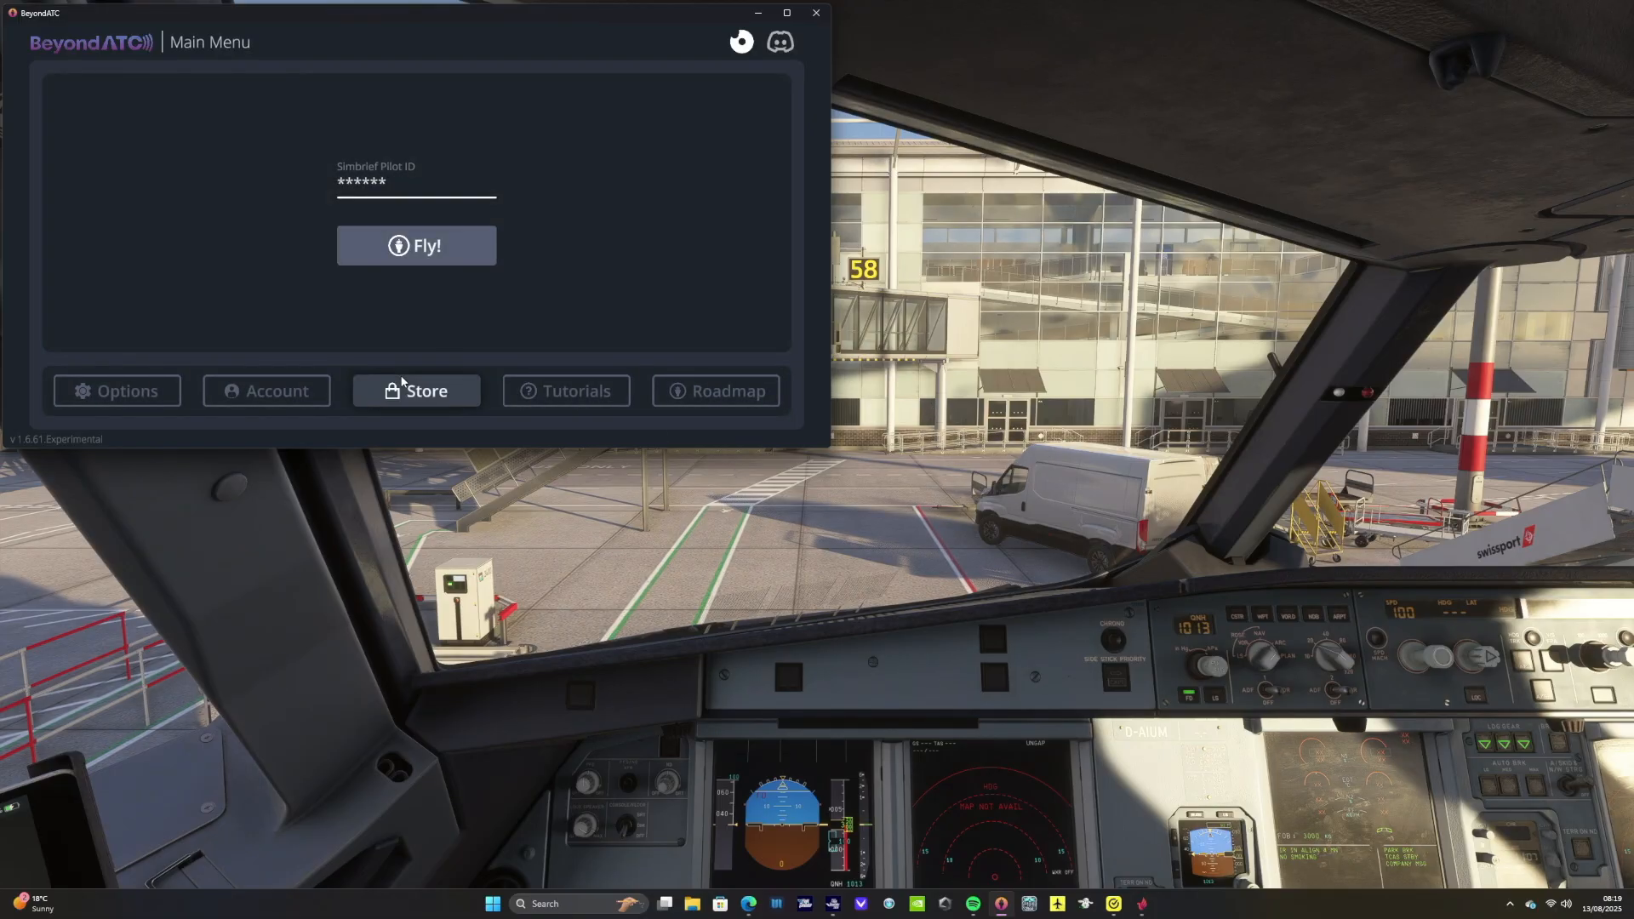
Start the BeyondATC flight session, then set the Fenix ACARS service to BeyondATC and apply it
click(429, 250)
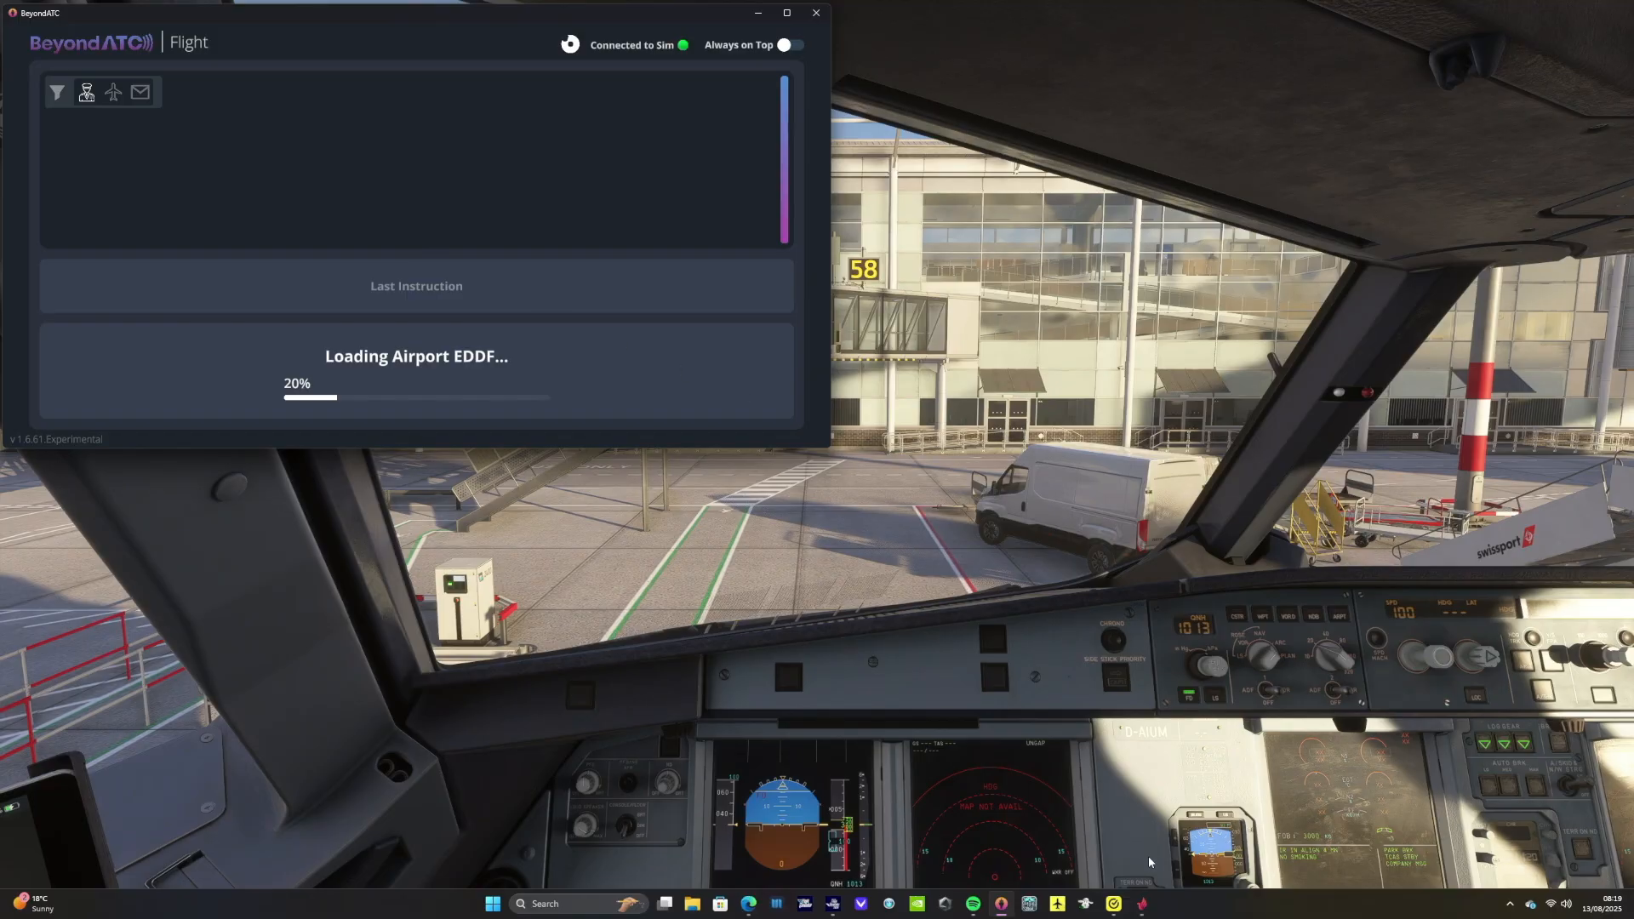
click(1144, 905)
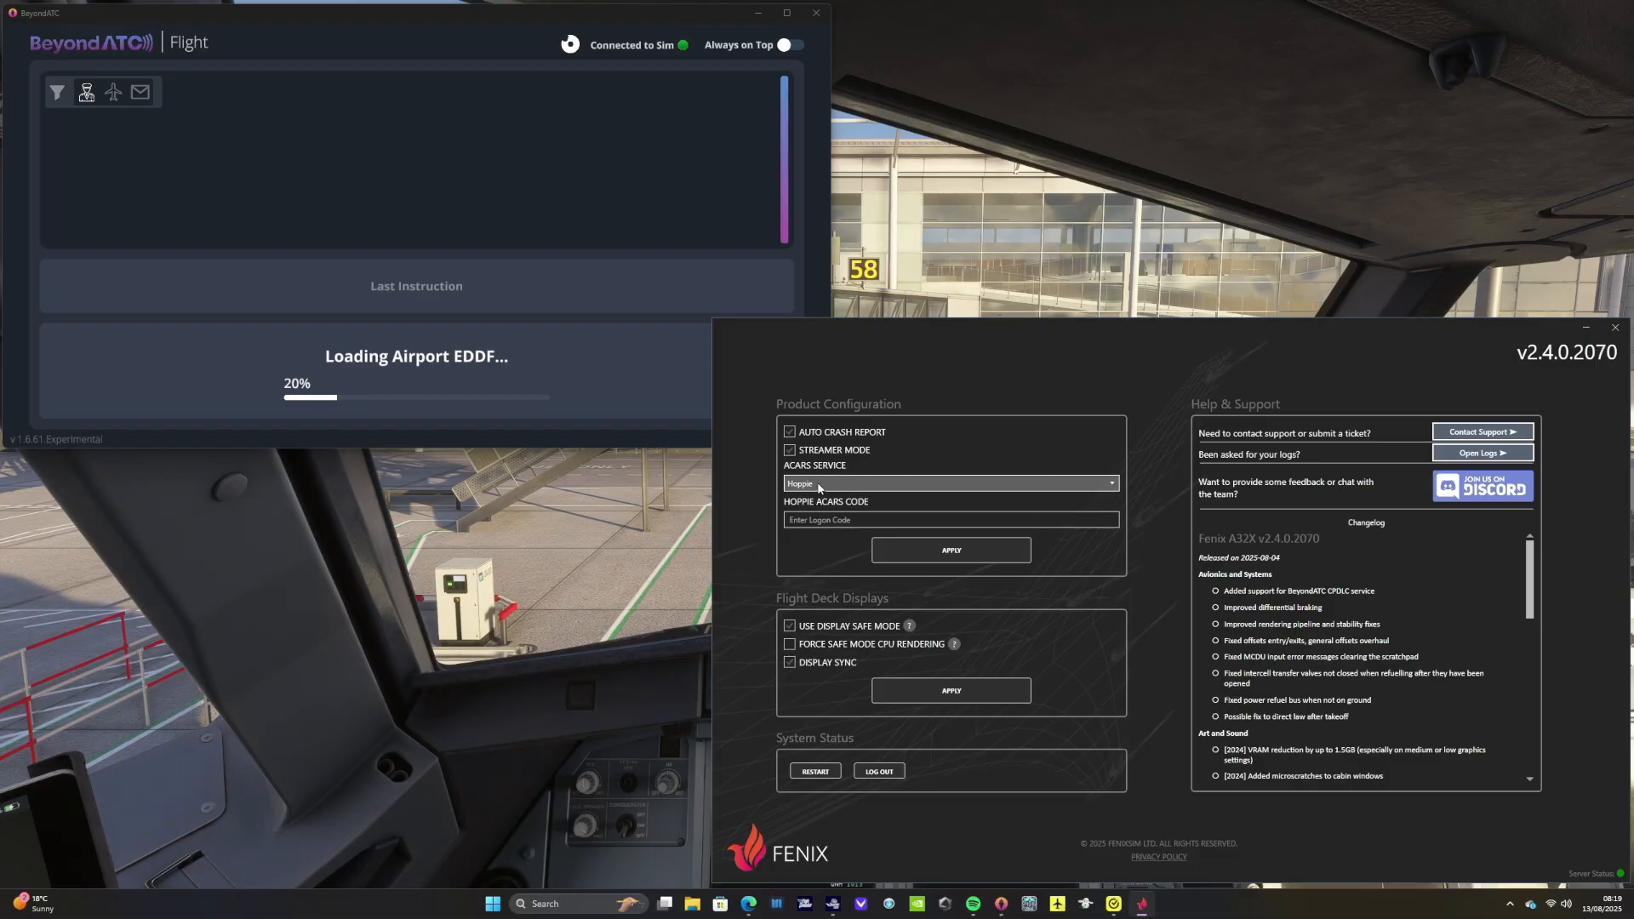
click(875, 490)
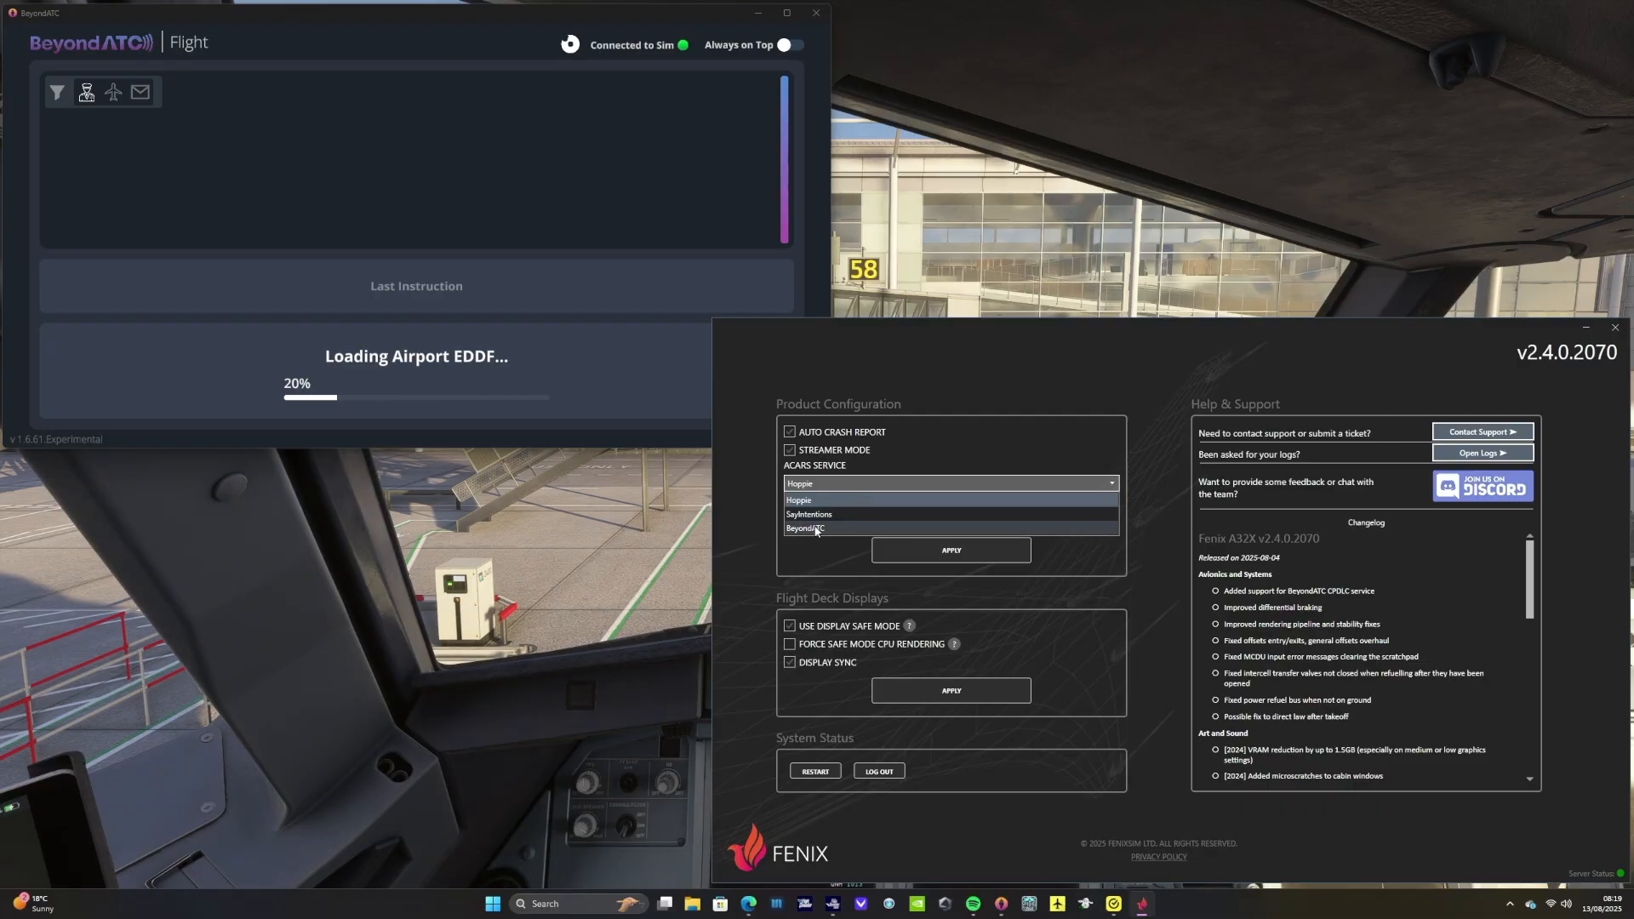
click(816, 530)
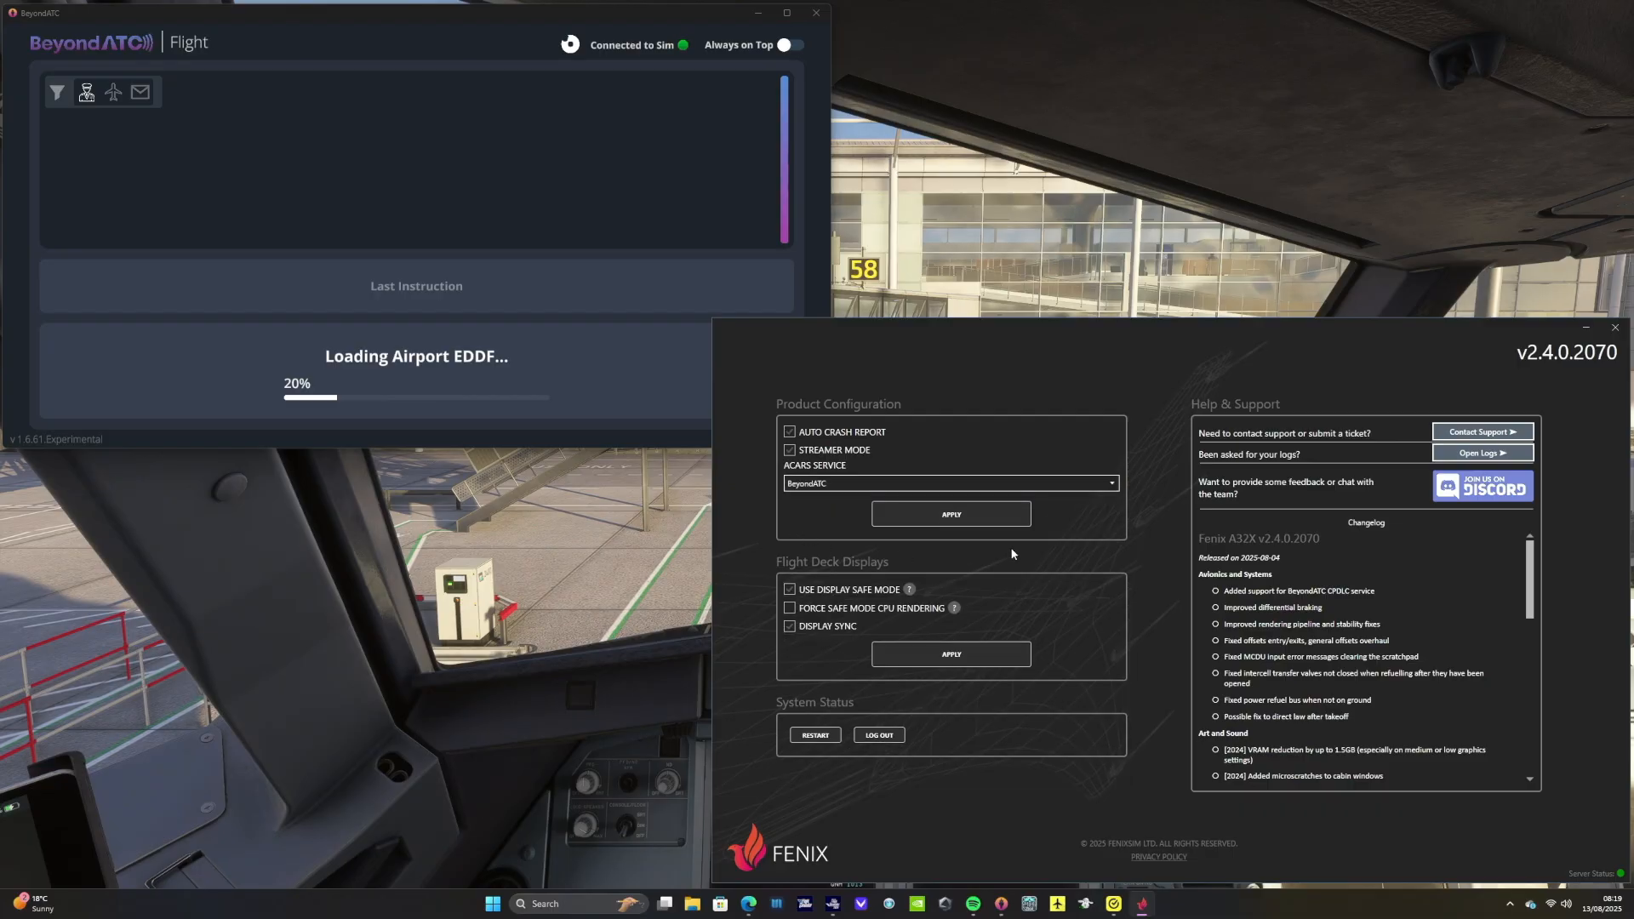
click(953, 516)
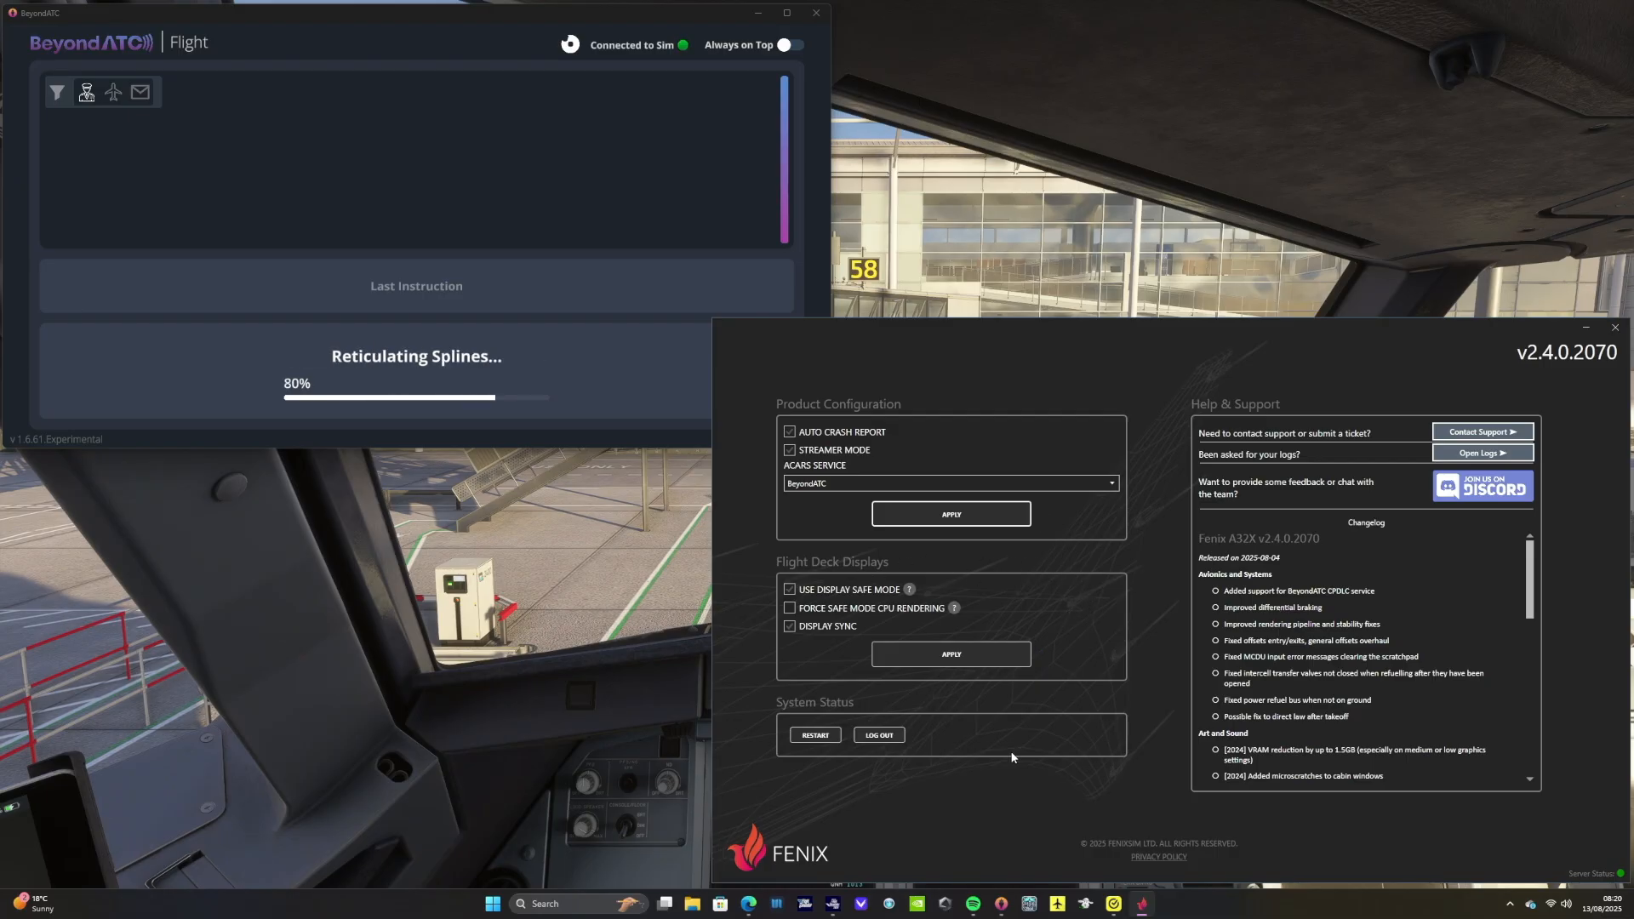
Hide the Fenix window, pin BeyondATC always on top, and open the OFP briefing on the EFB
click(1587, 331)
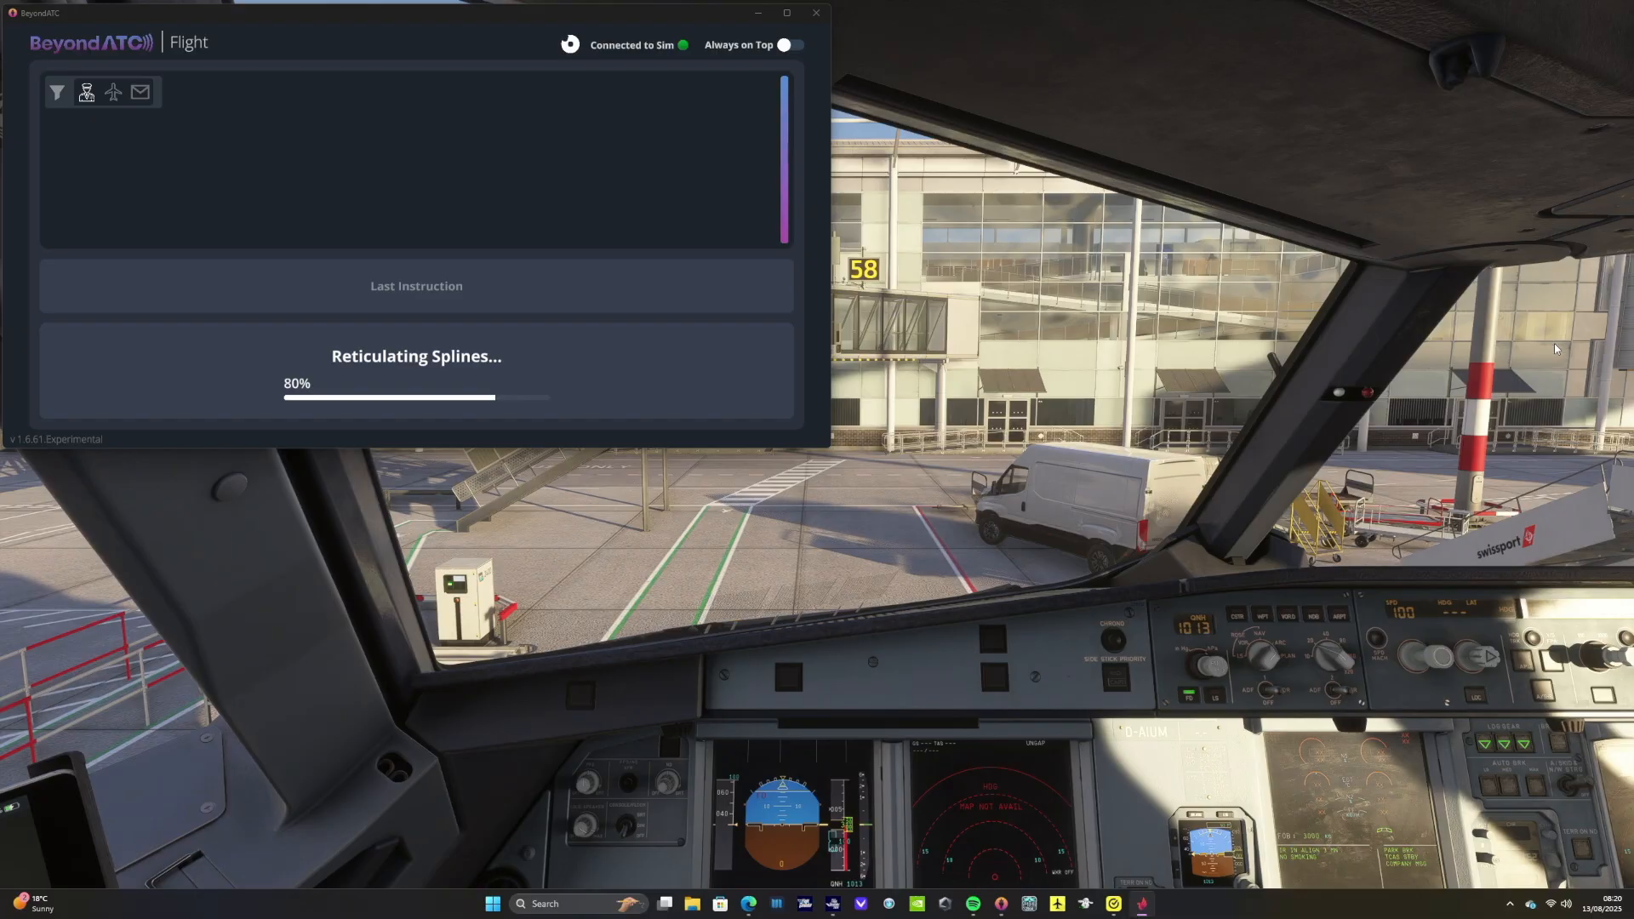
click(498, 51)
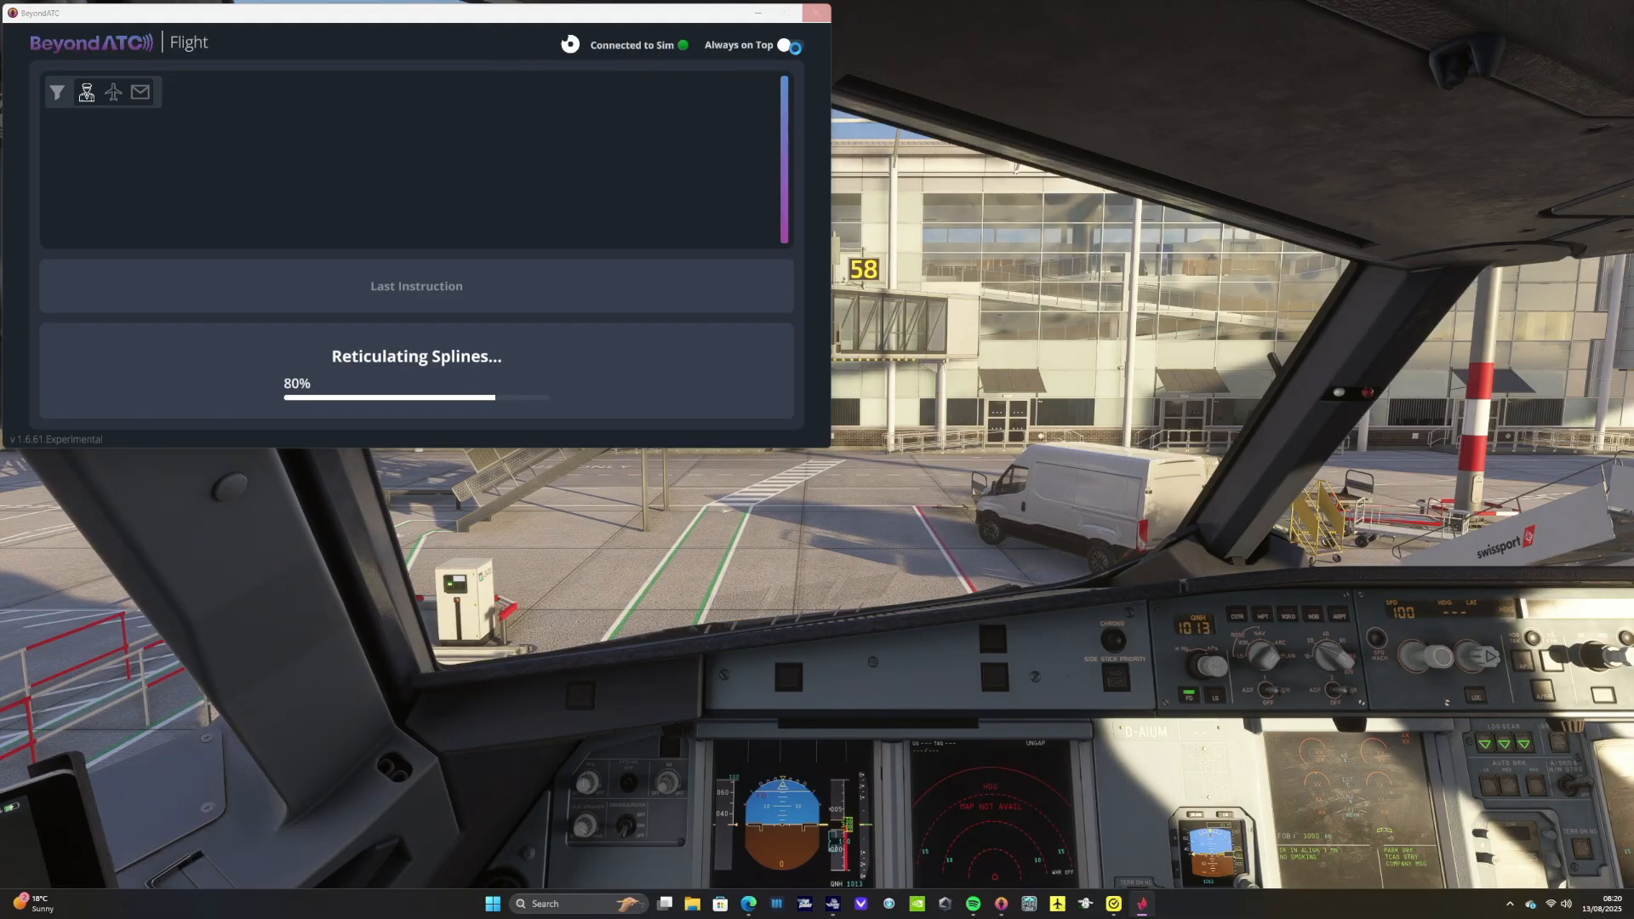
click(791, 46)
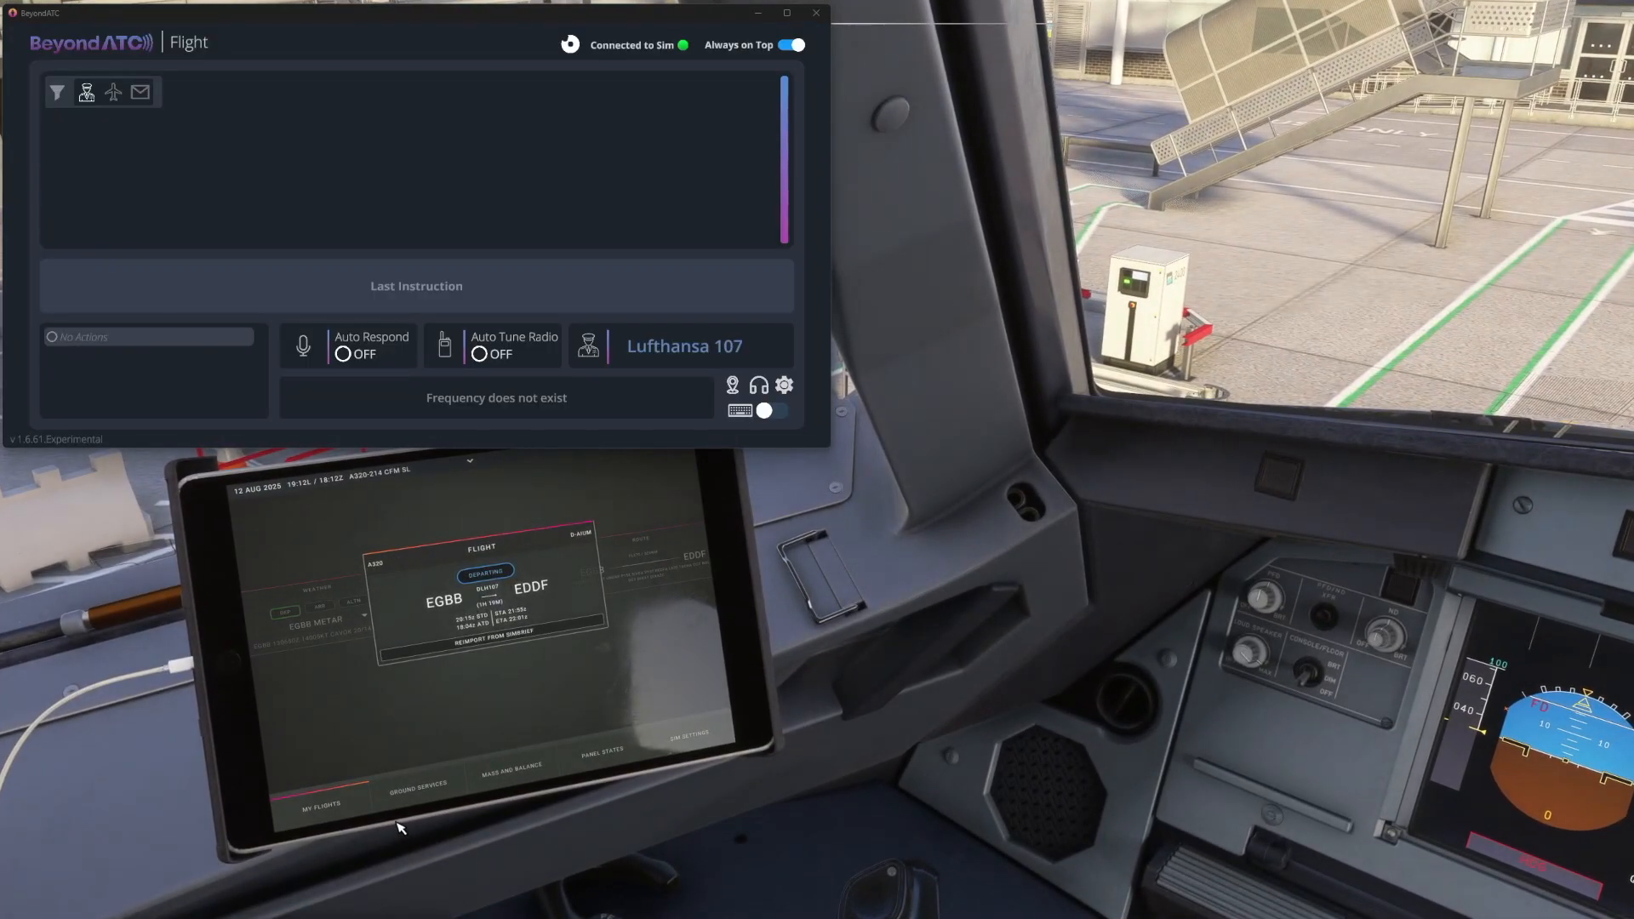
click(233, 667)
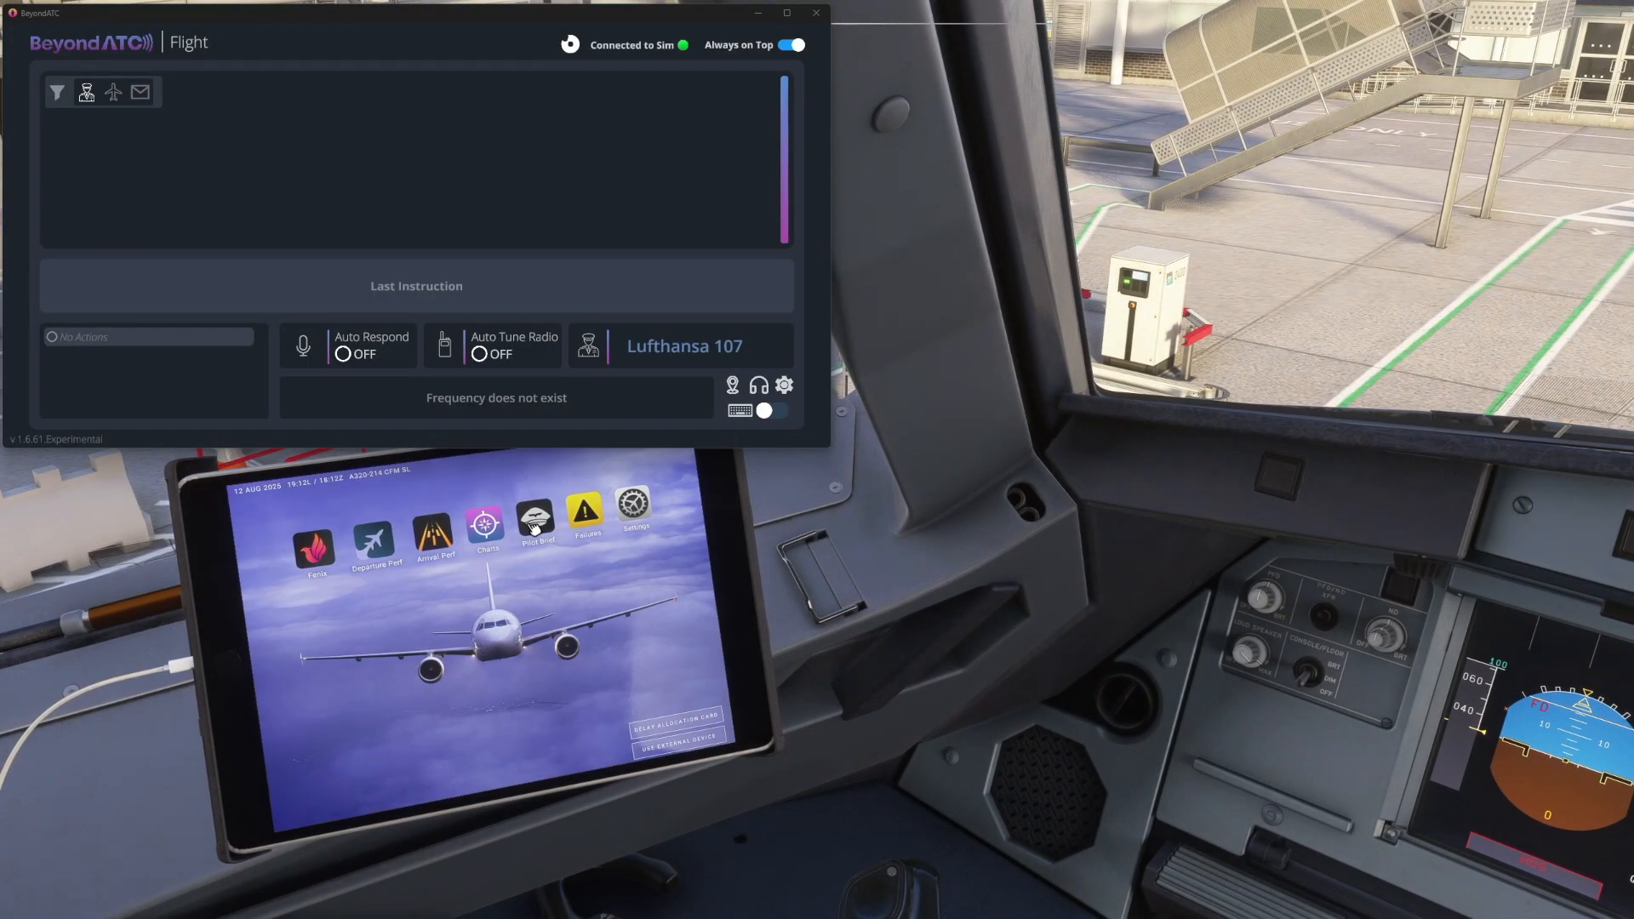
click(533, 523)
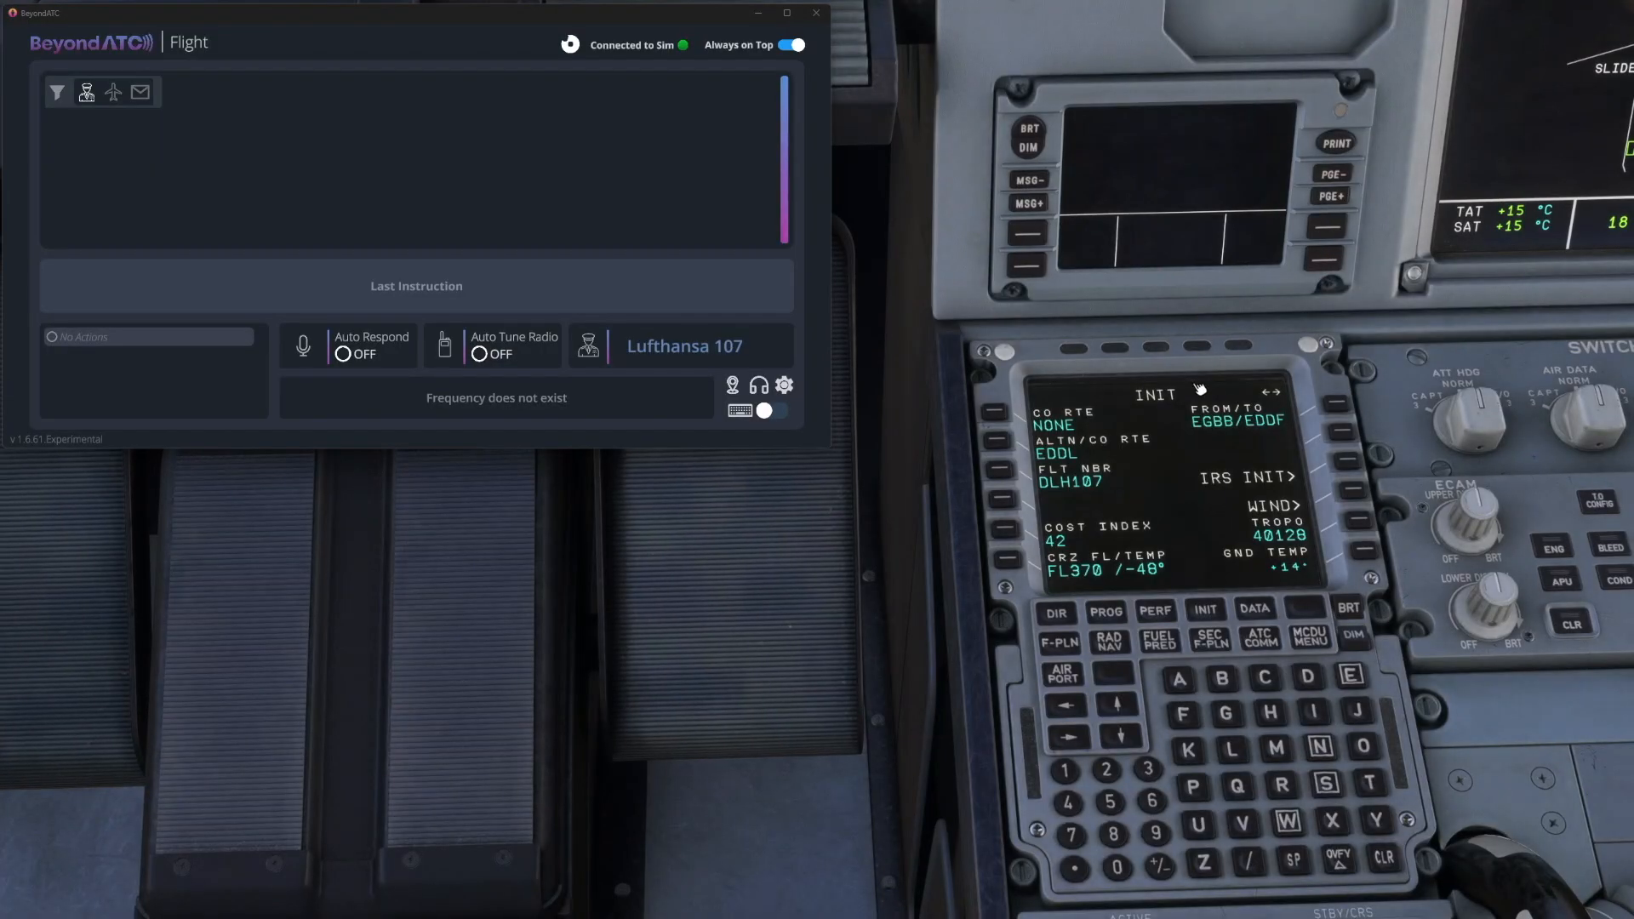
scroll(1047, 278, up, 3)
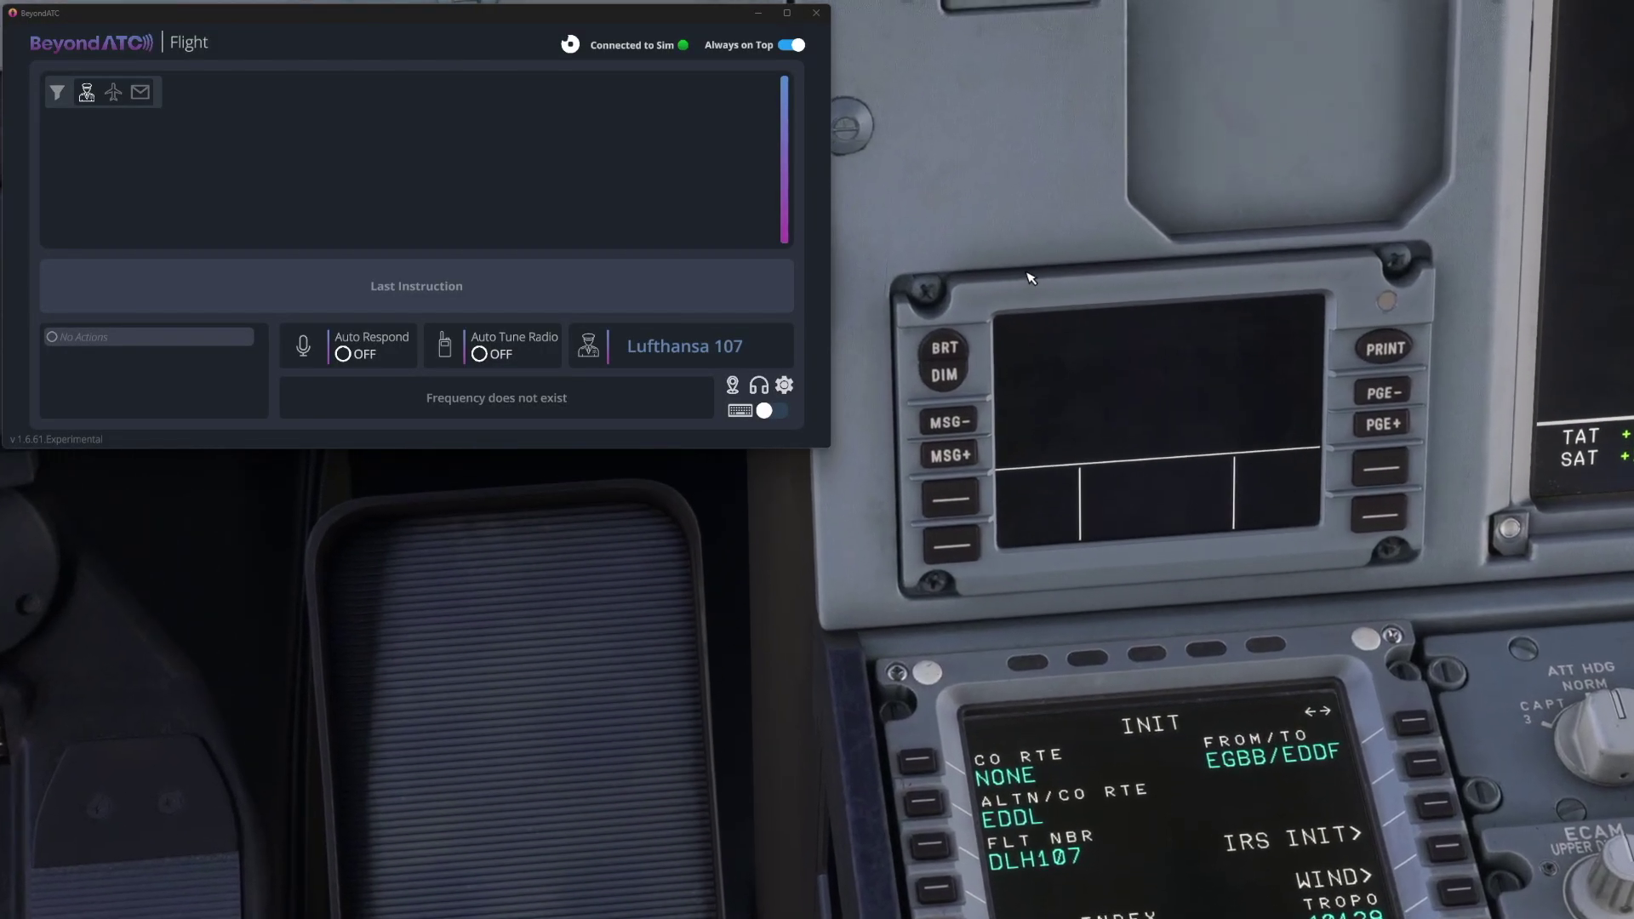
scroll(1031, 277, up, 1)
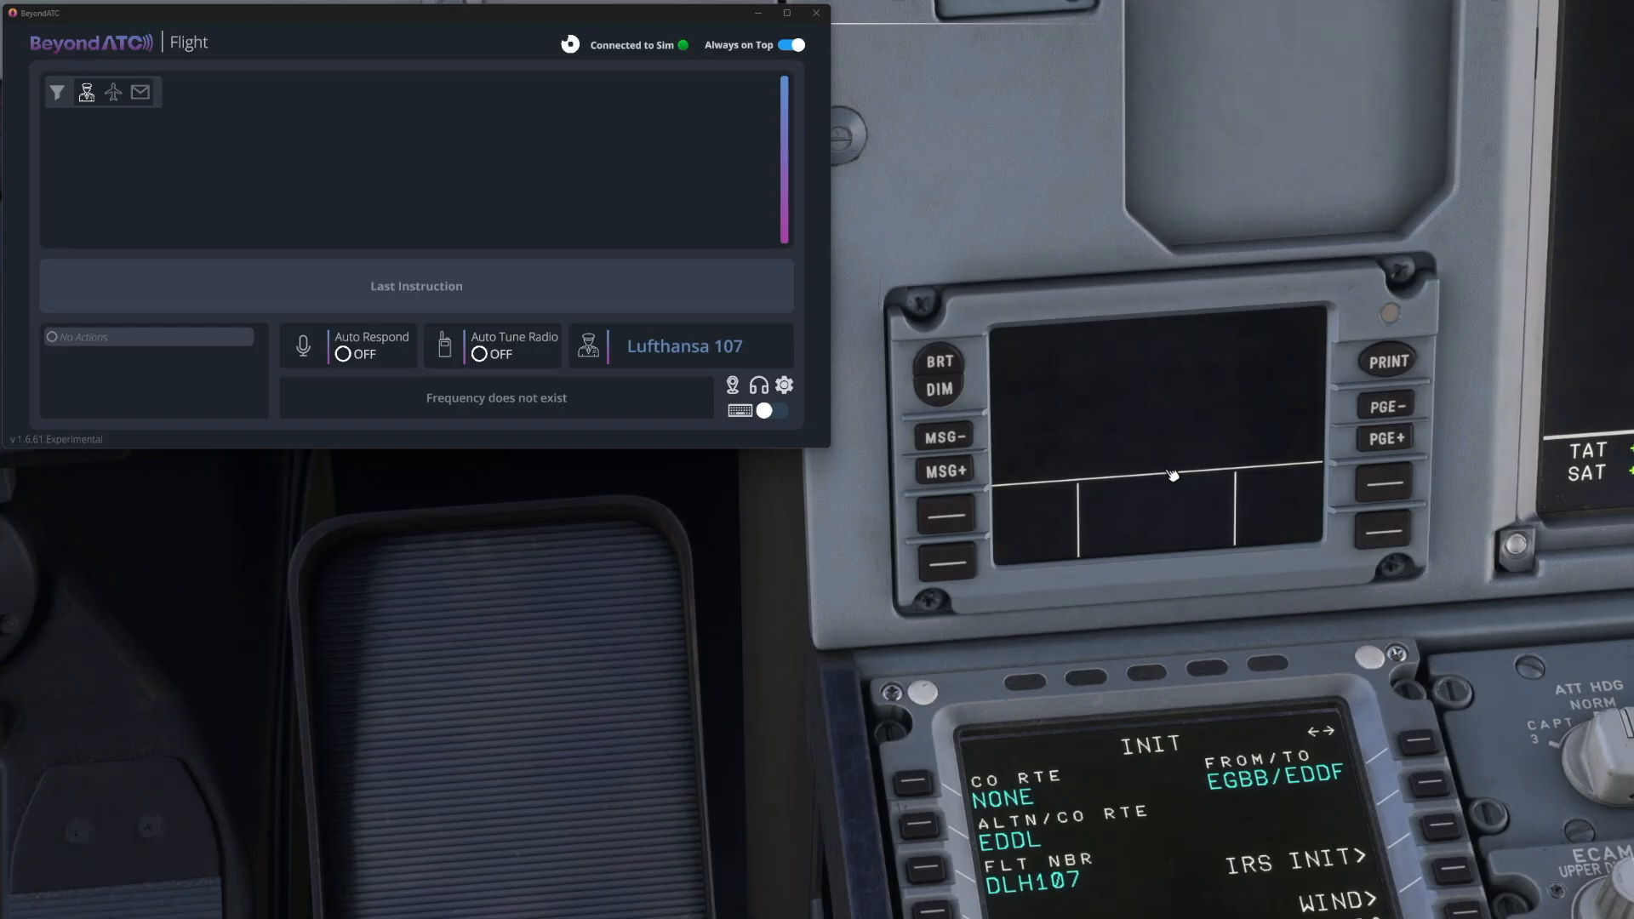
scroll(1235, 472, down, 3)
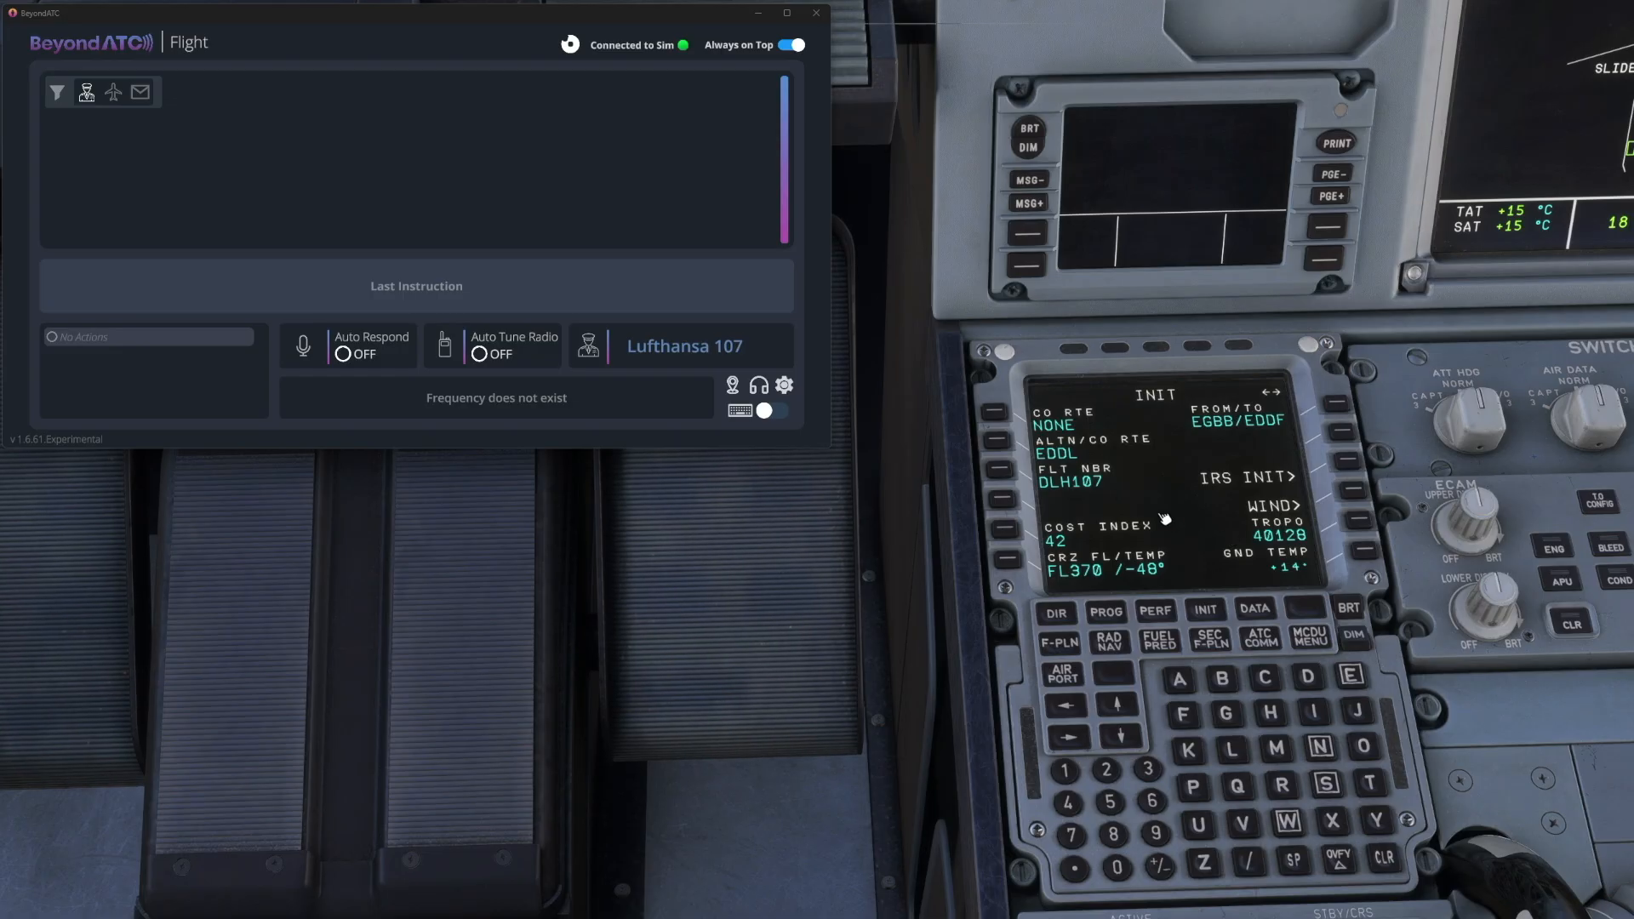
Show BeyondATC's EGBB–EDDF station list with Birmingham ATIS 136.030 and Clearance
click(758, 386)
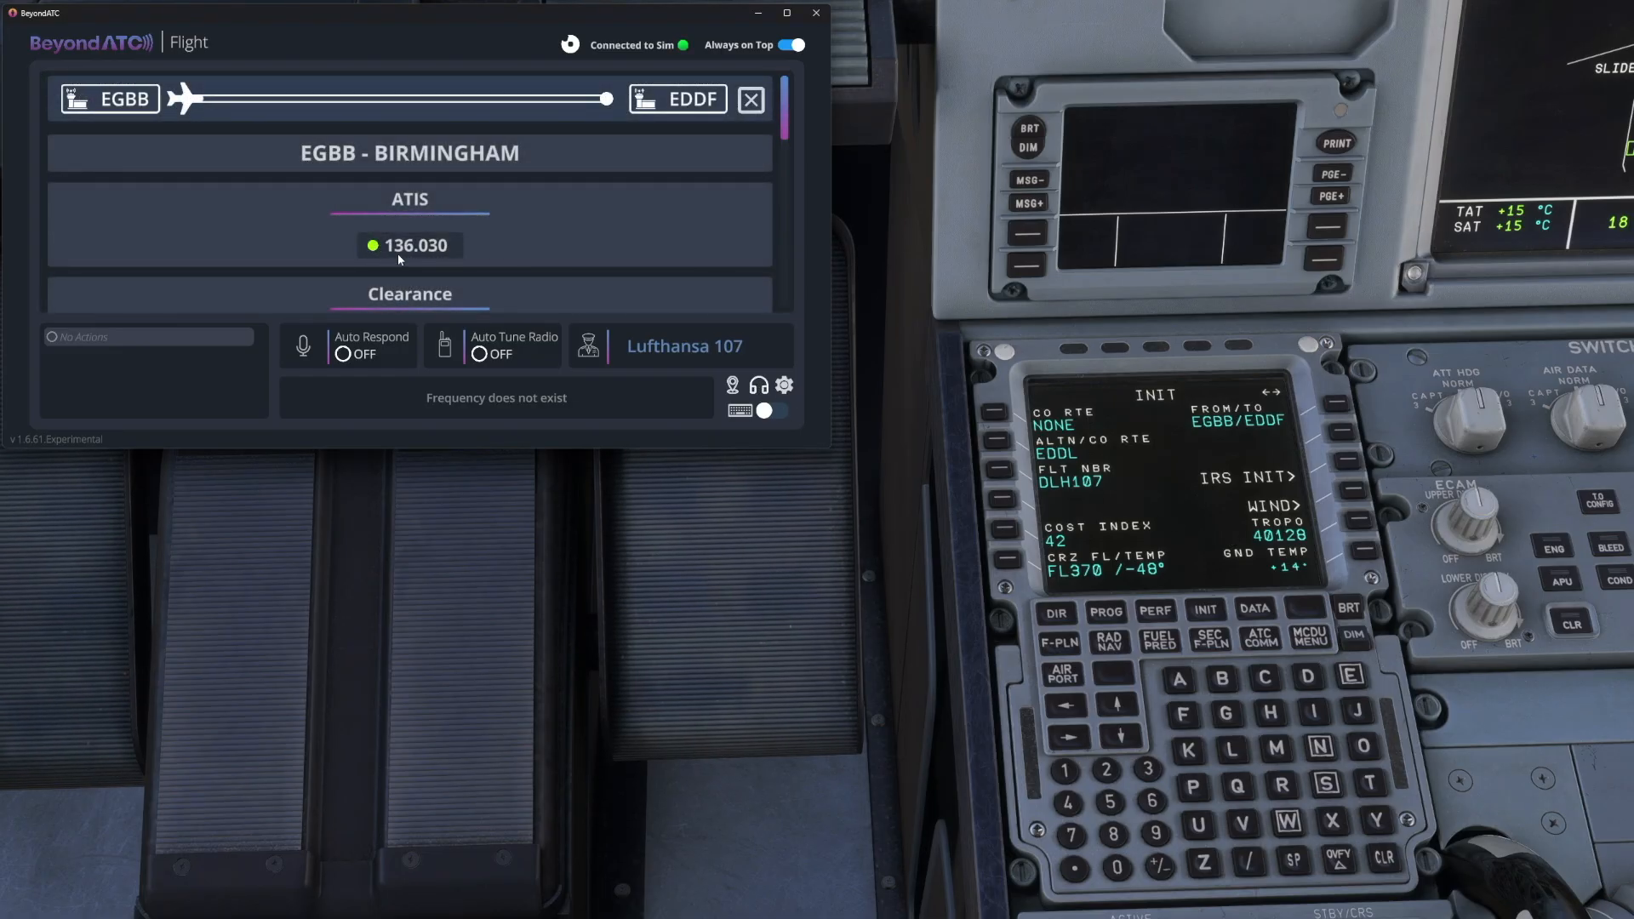
Close the route panel and make 136.030 active on the radio to hear the Birmingham ATIS
click(751, 100)
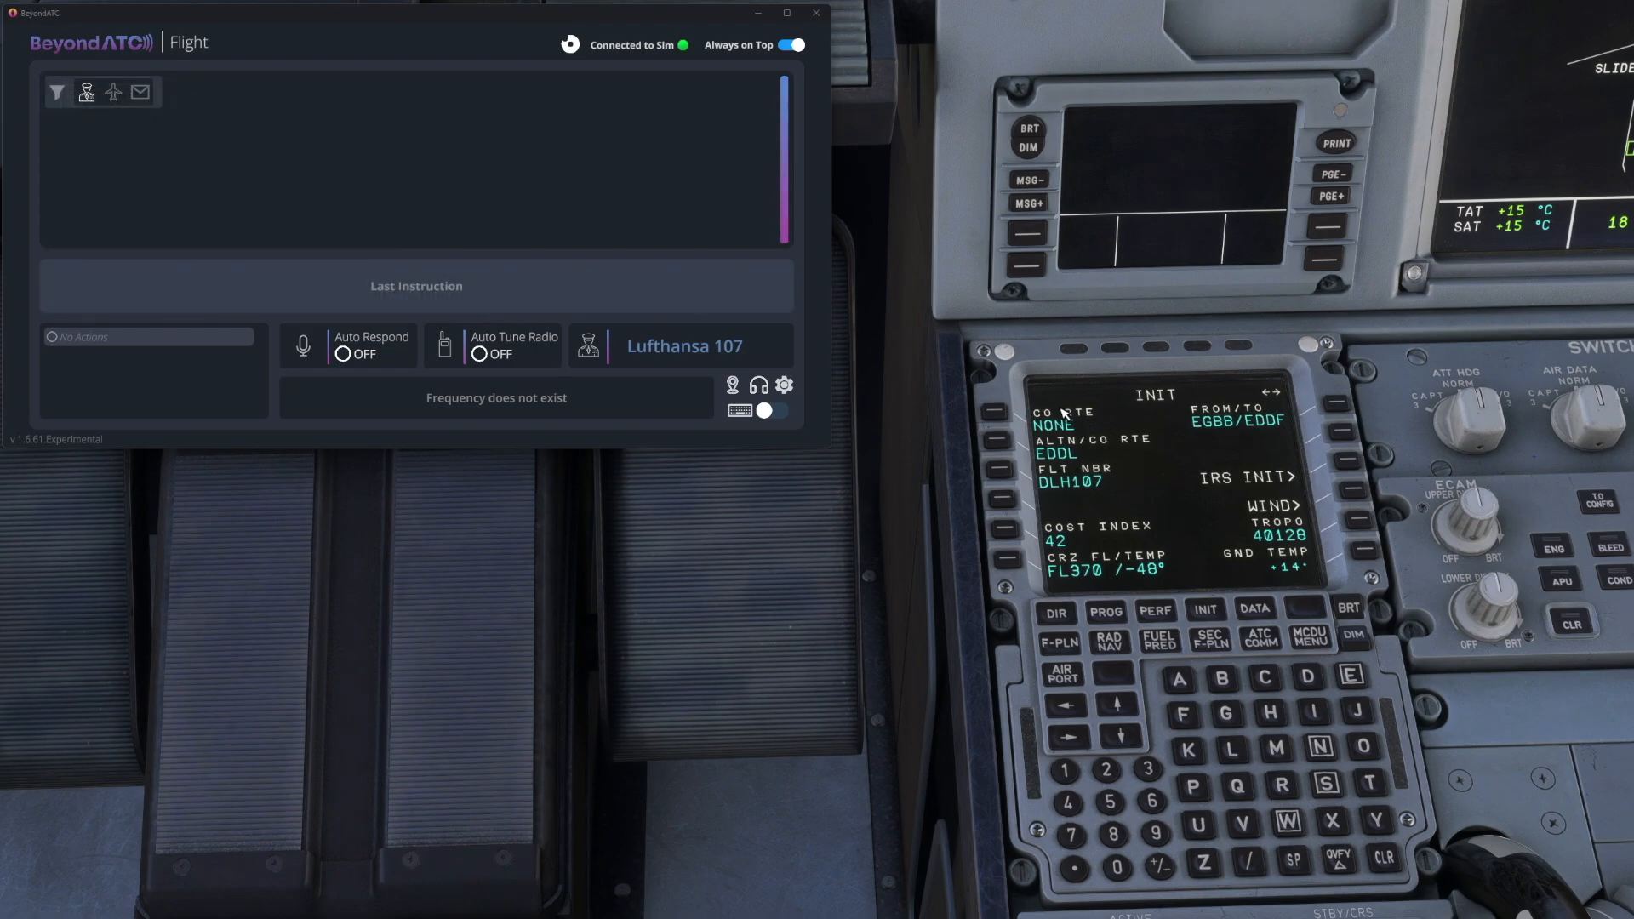
scroll(1149, 510, down, 3)
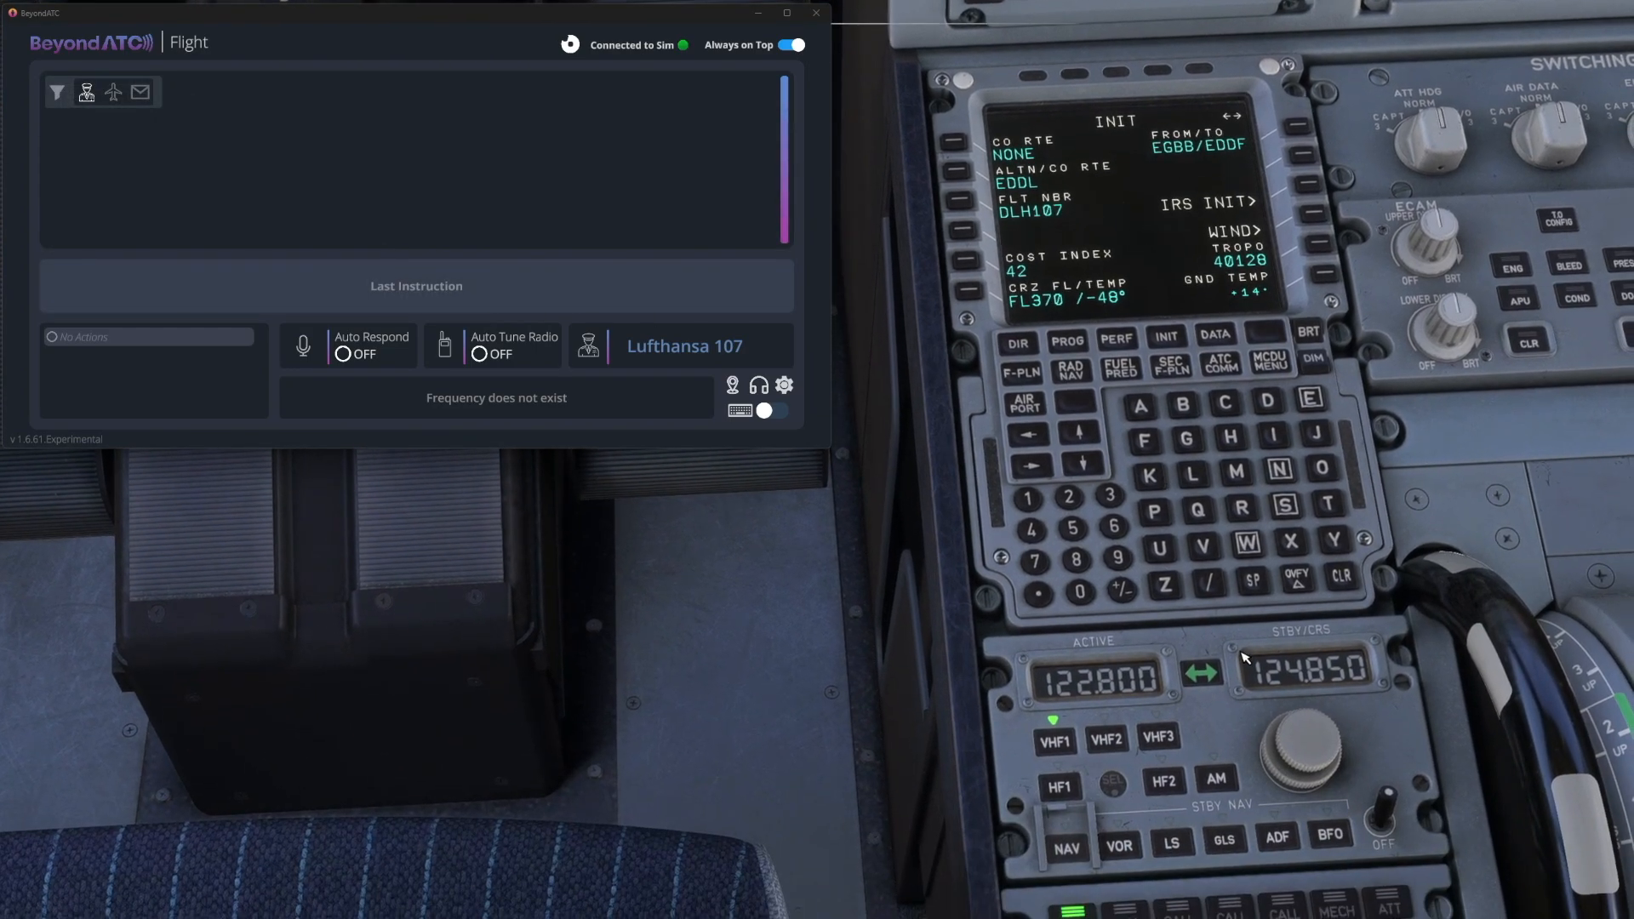
scroll(1270, 766, up, 2)
scroll(1272, 770, up, 3)
scroll(1273, 766, up, 2)
scroll(1273, 767, up, 2)
scroll(1302, 747, up, 3)
scroll(1314, 731, up, 2)
scroll(1312, 733, up, 2)
scroll(1312, 740, up, 2)
scroll(1315, 748, up, 2)
scroll(1315, 747, up, 1)
scroll(1315, 747, up, 1)
click(1218, 690)
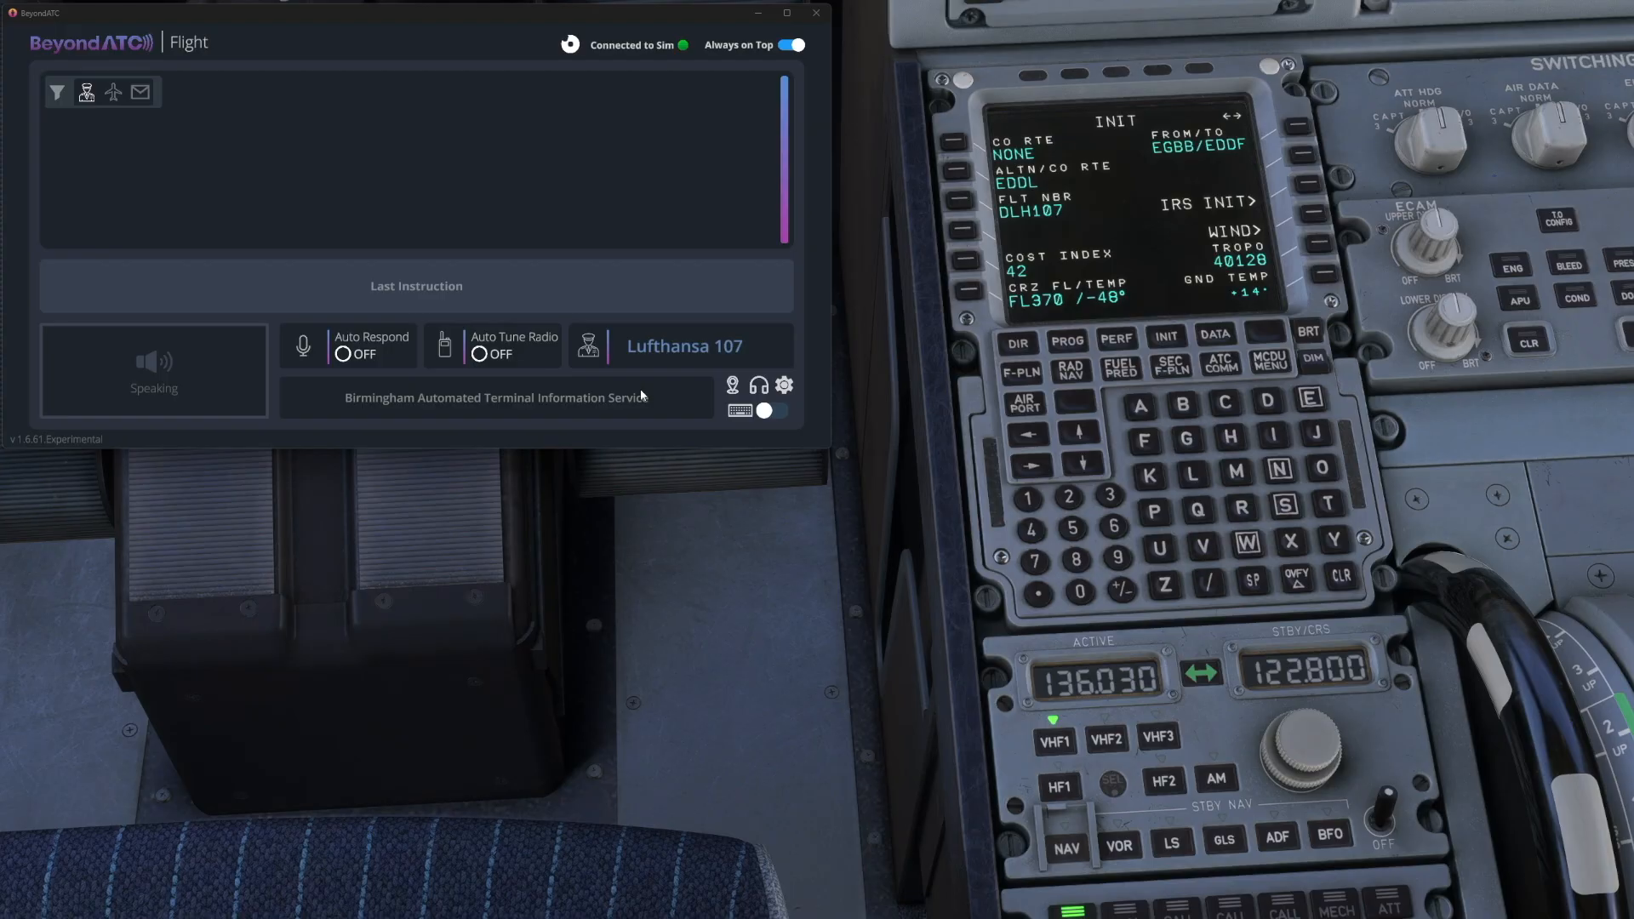
Restore 122.800 active, then reach the AOC pre-departure clearance request via ATSU and ATC REQ
click(1202, 673)
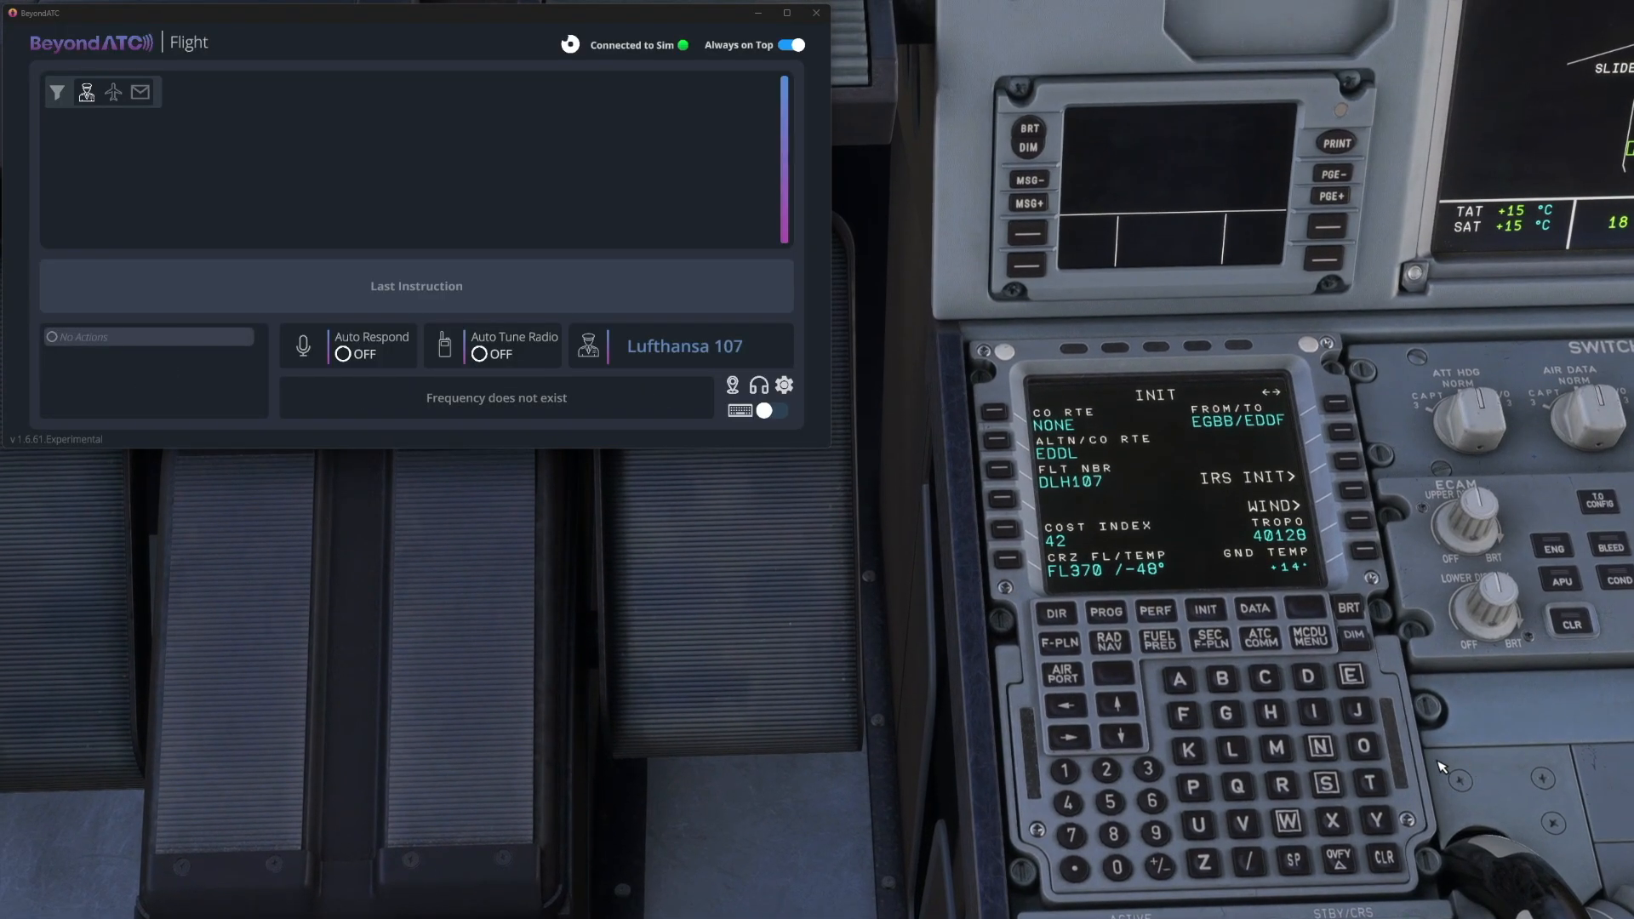
click(1315, 638)
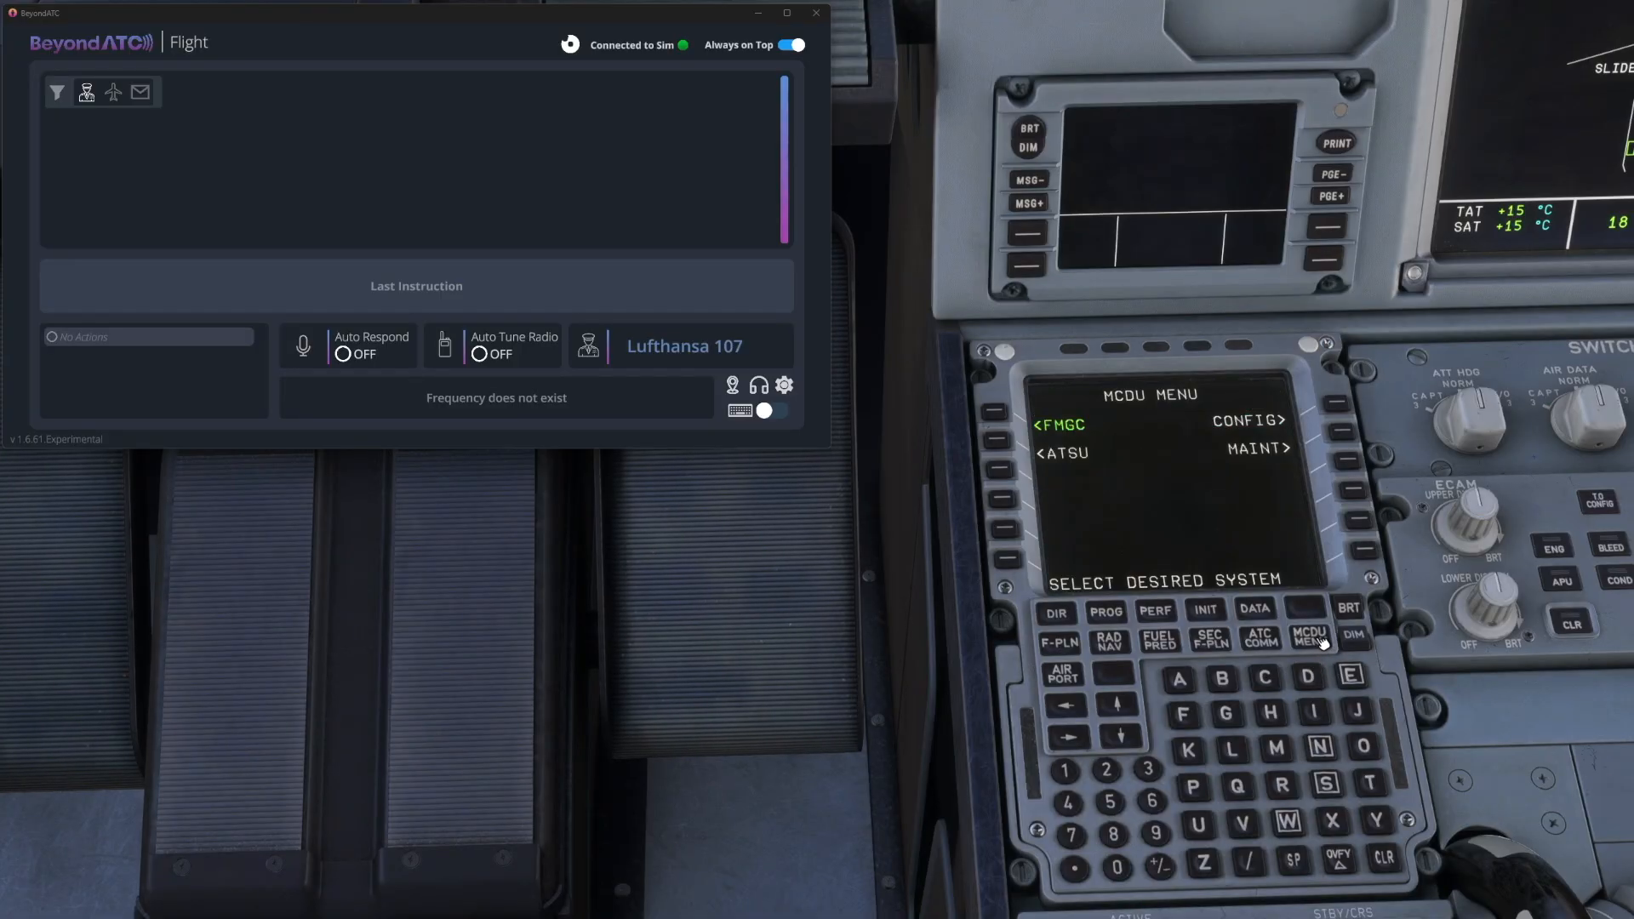
click(1001, 448)
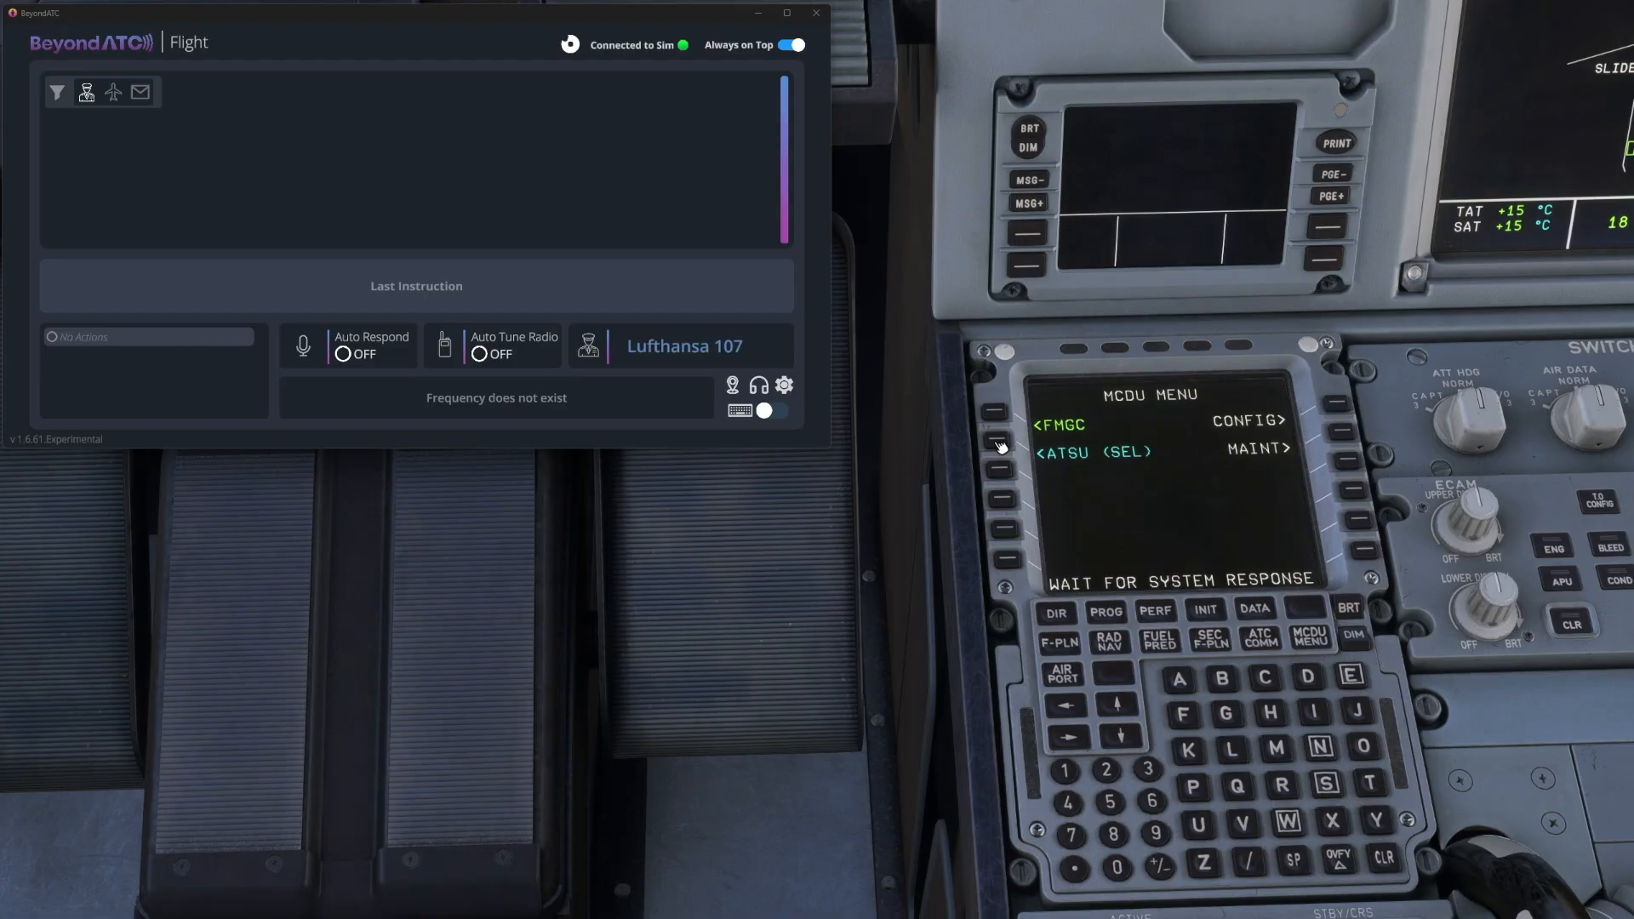
click(1346, 407)
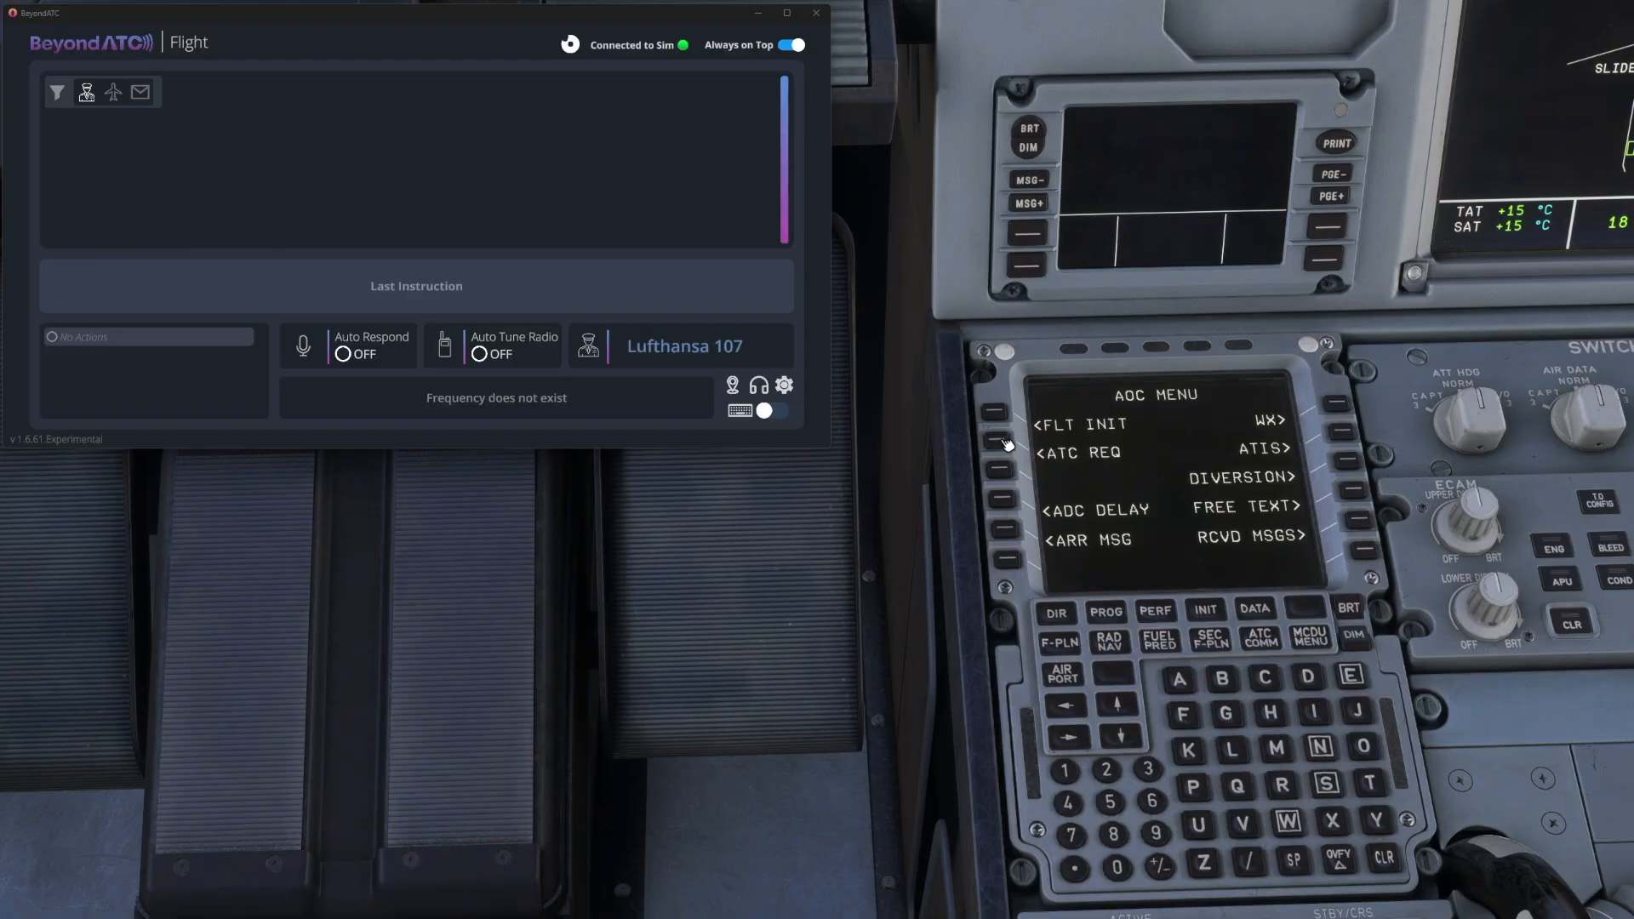
click(1003, 445)
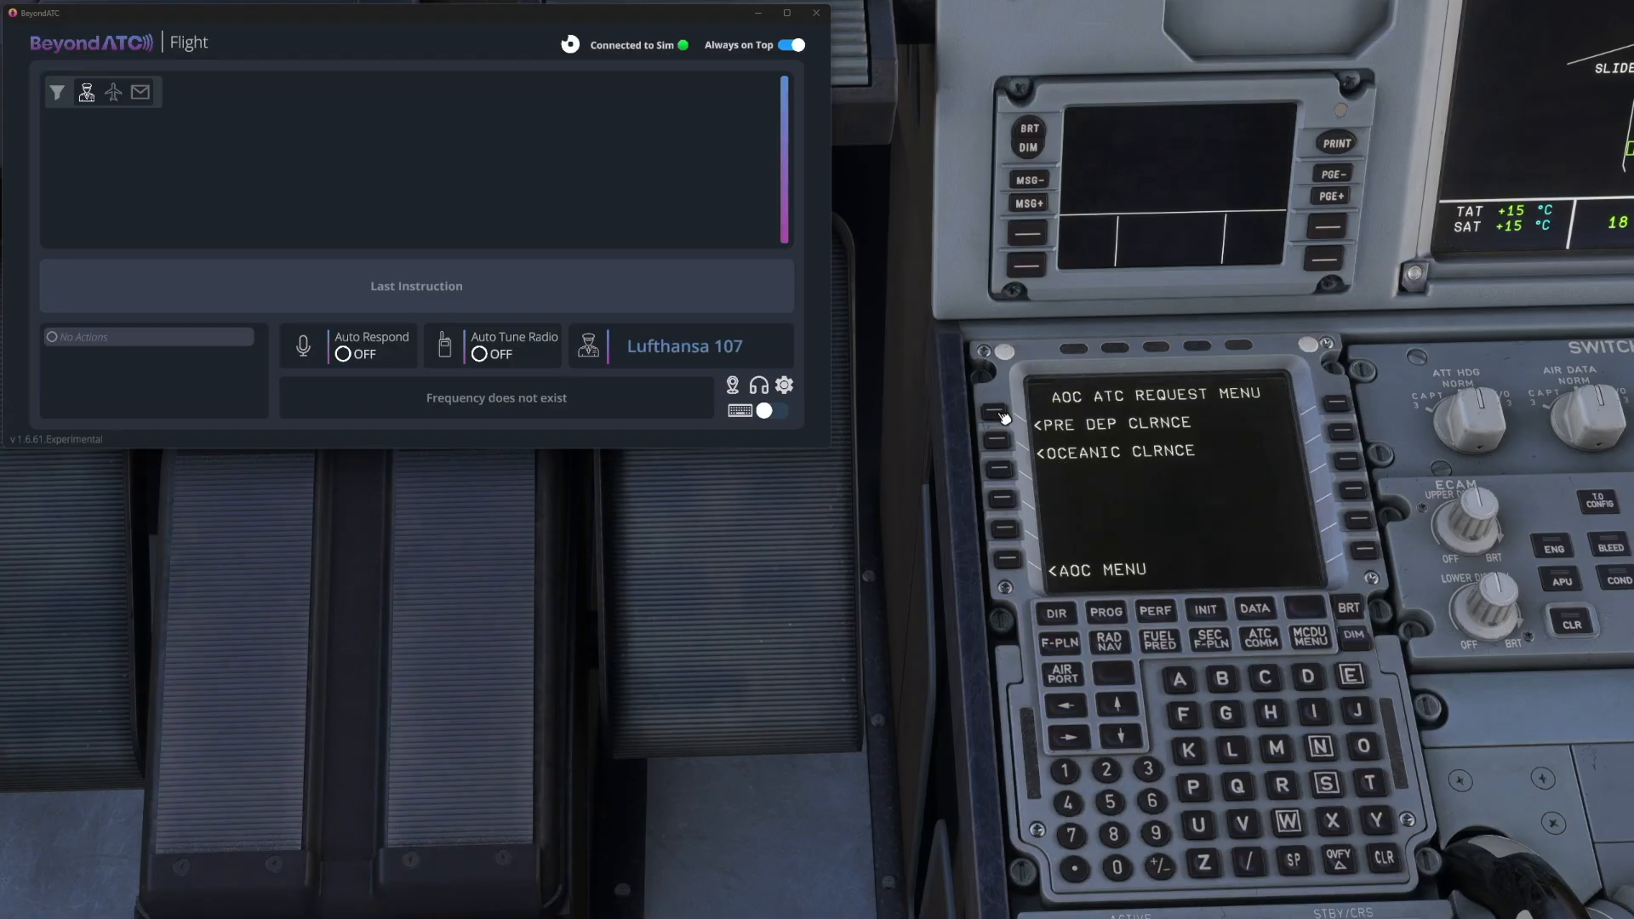
click(1005, 418)
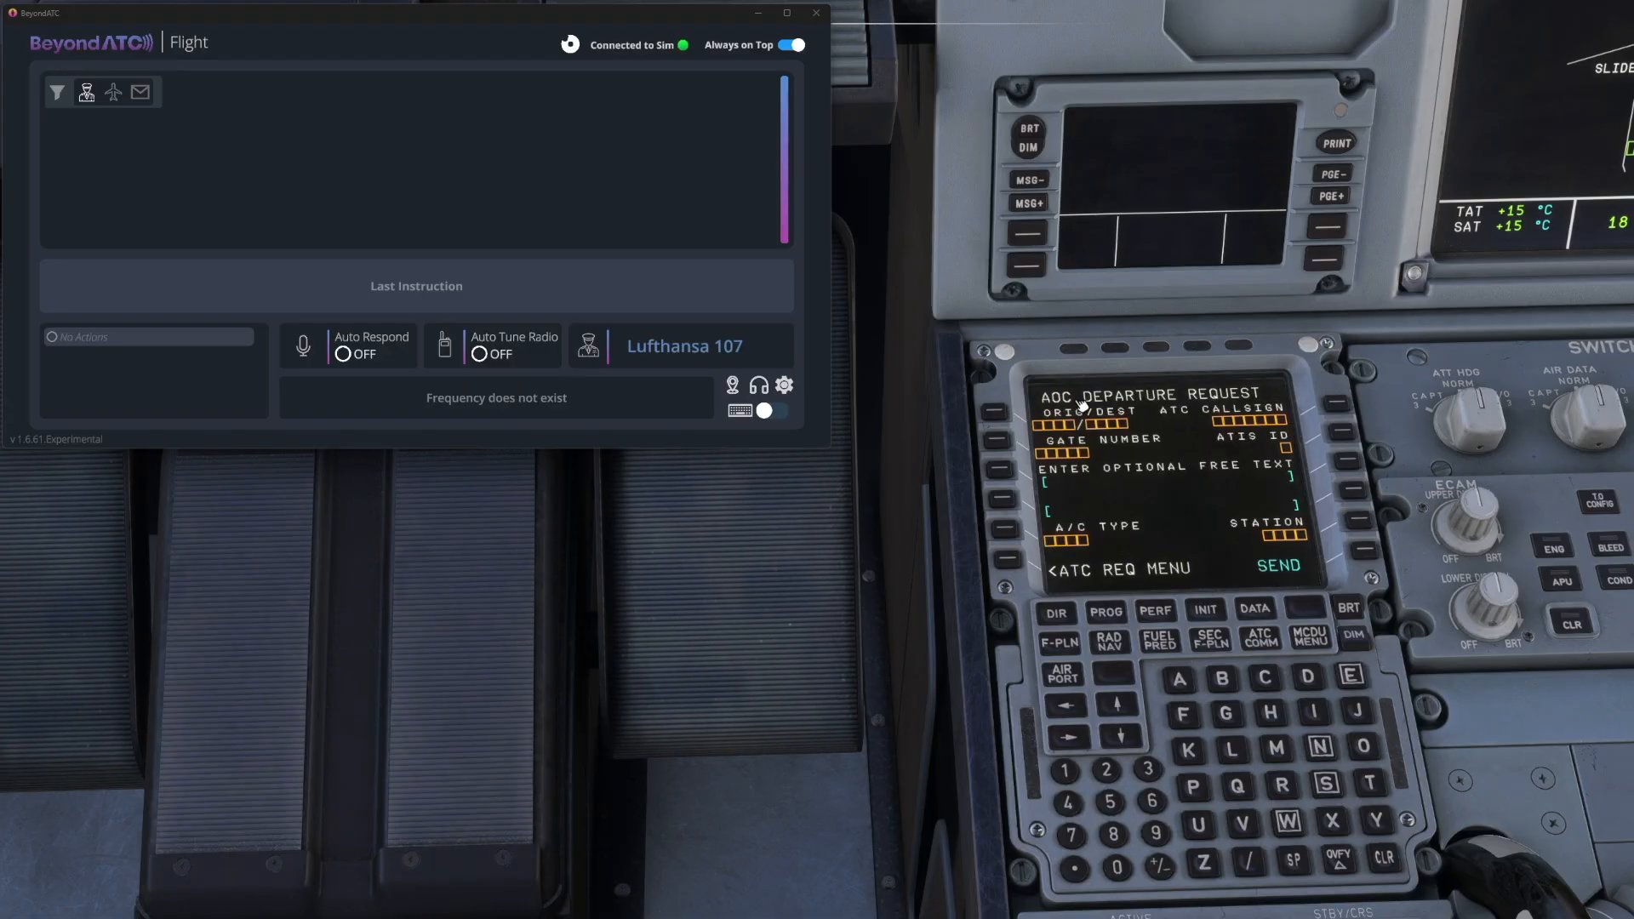
Enter EGBB/EDDF as the departure request's origin and destination
click(1351, 675)
click(1225, 713)
click(1222, 678)
click(1252, 862)
click(1350, 677)
click(1312, 677)
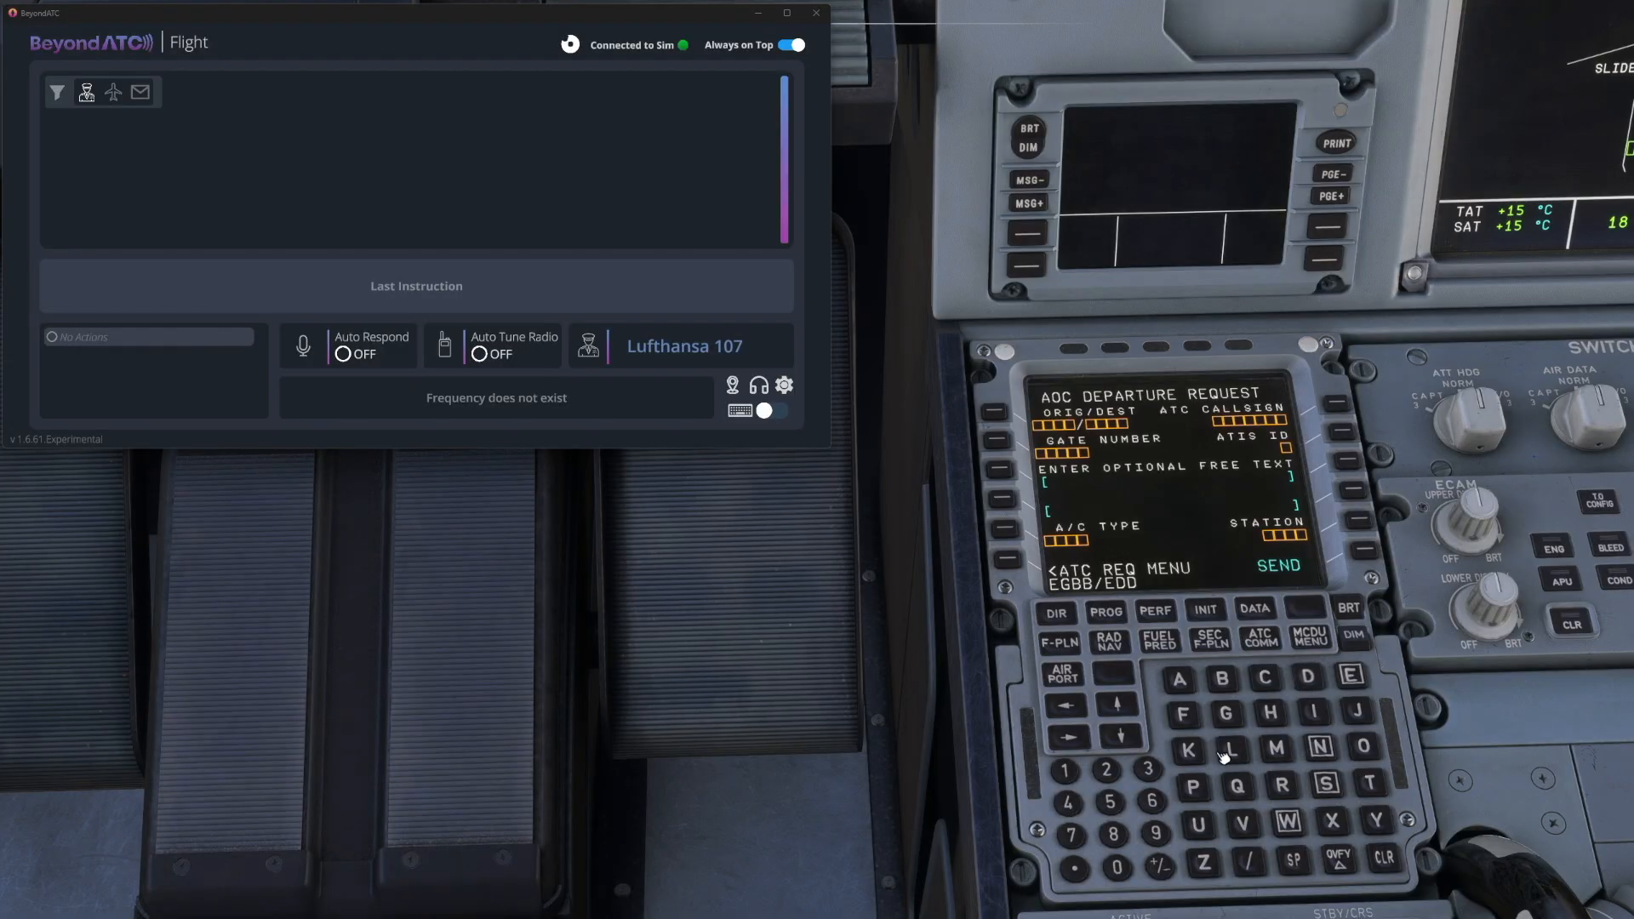
click(1183, 715)
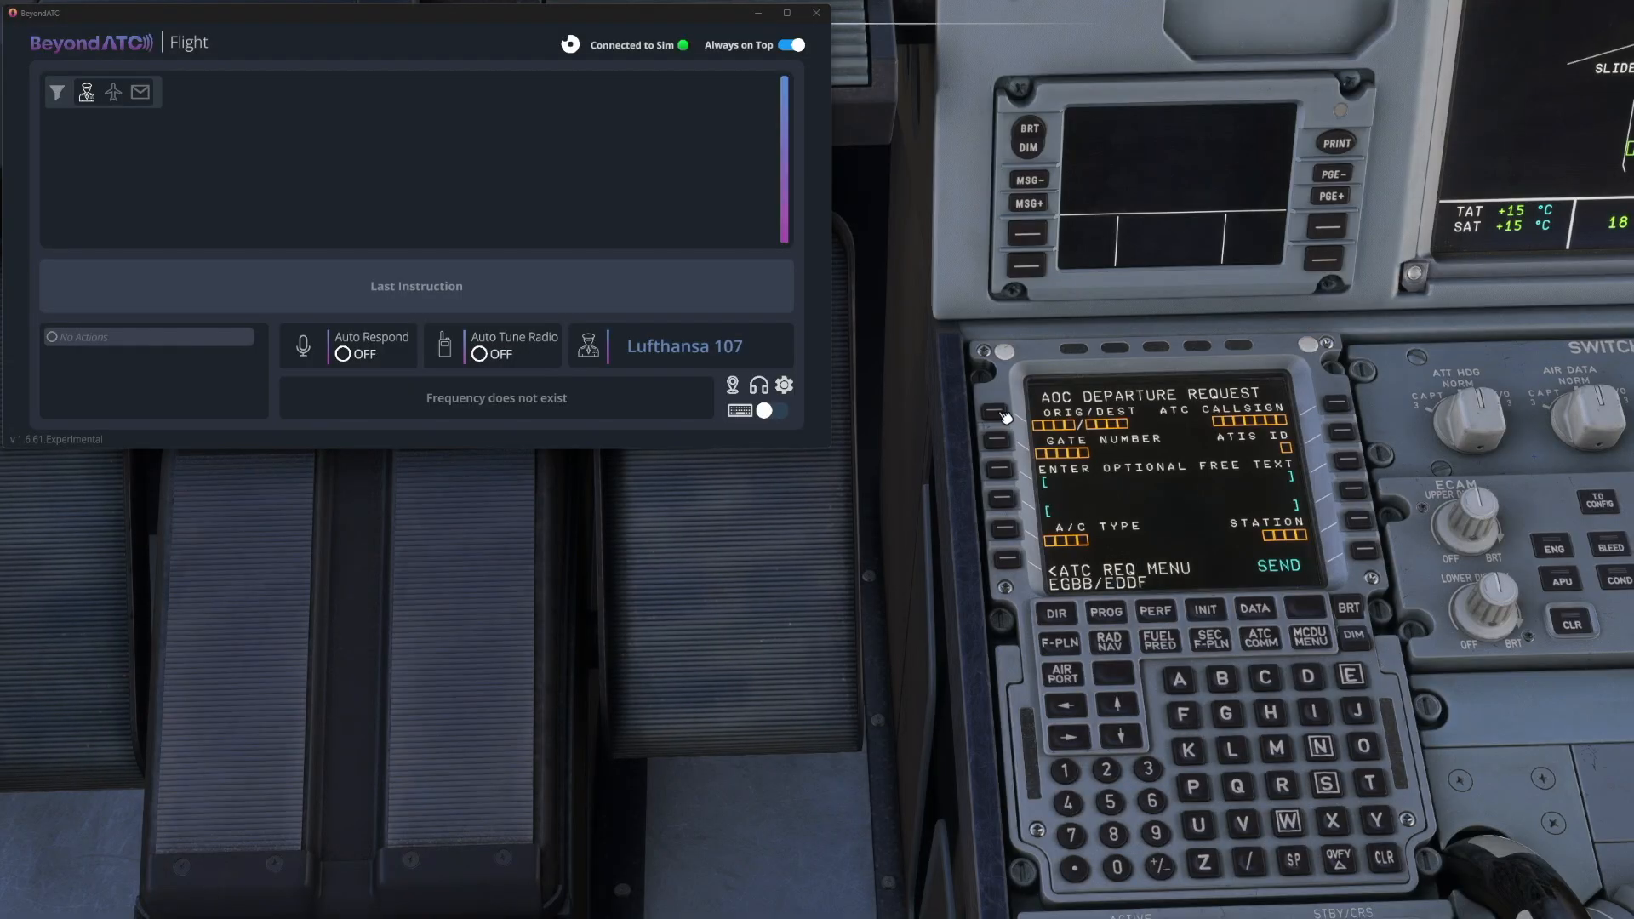
click(999, 414)
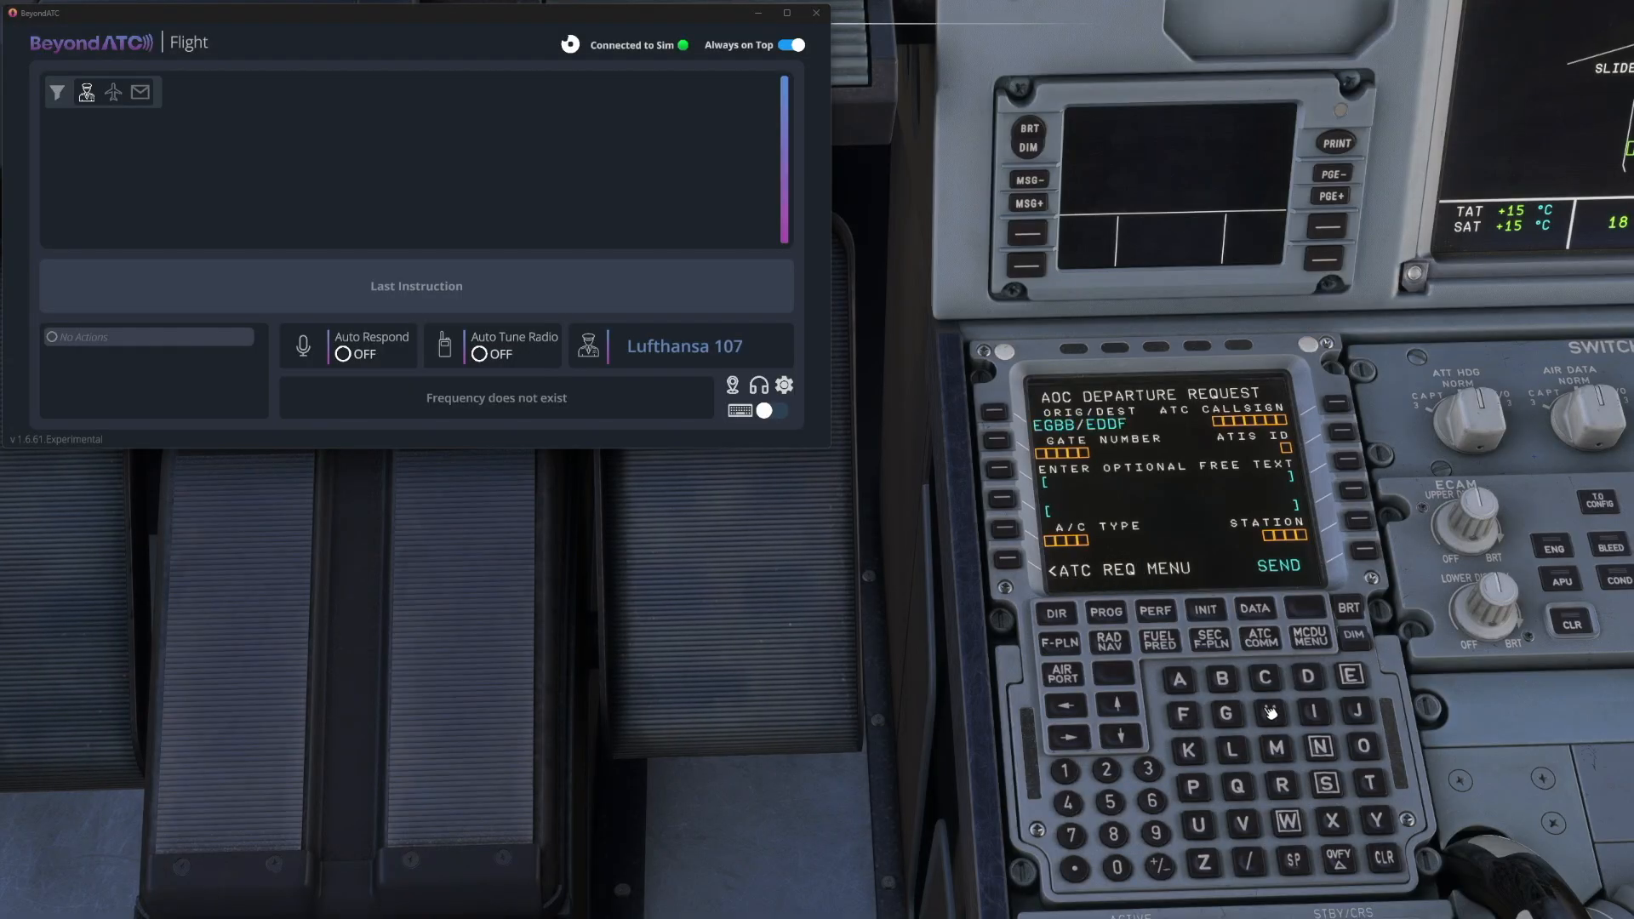
Enter DLH107 as the ATC flight callsign
click(1310, 679)
click(1231, 751)
click(1269, 713)
click(1065, 770)
click(1118, 867)
click(1071, 837)
click(1342, 413)
Clear a stray gate entry from the scratchpad and enter ATIS letter X
click(1325, 783)
text(58)
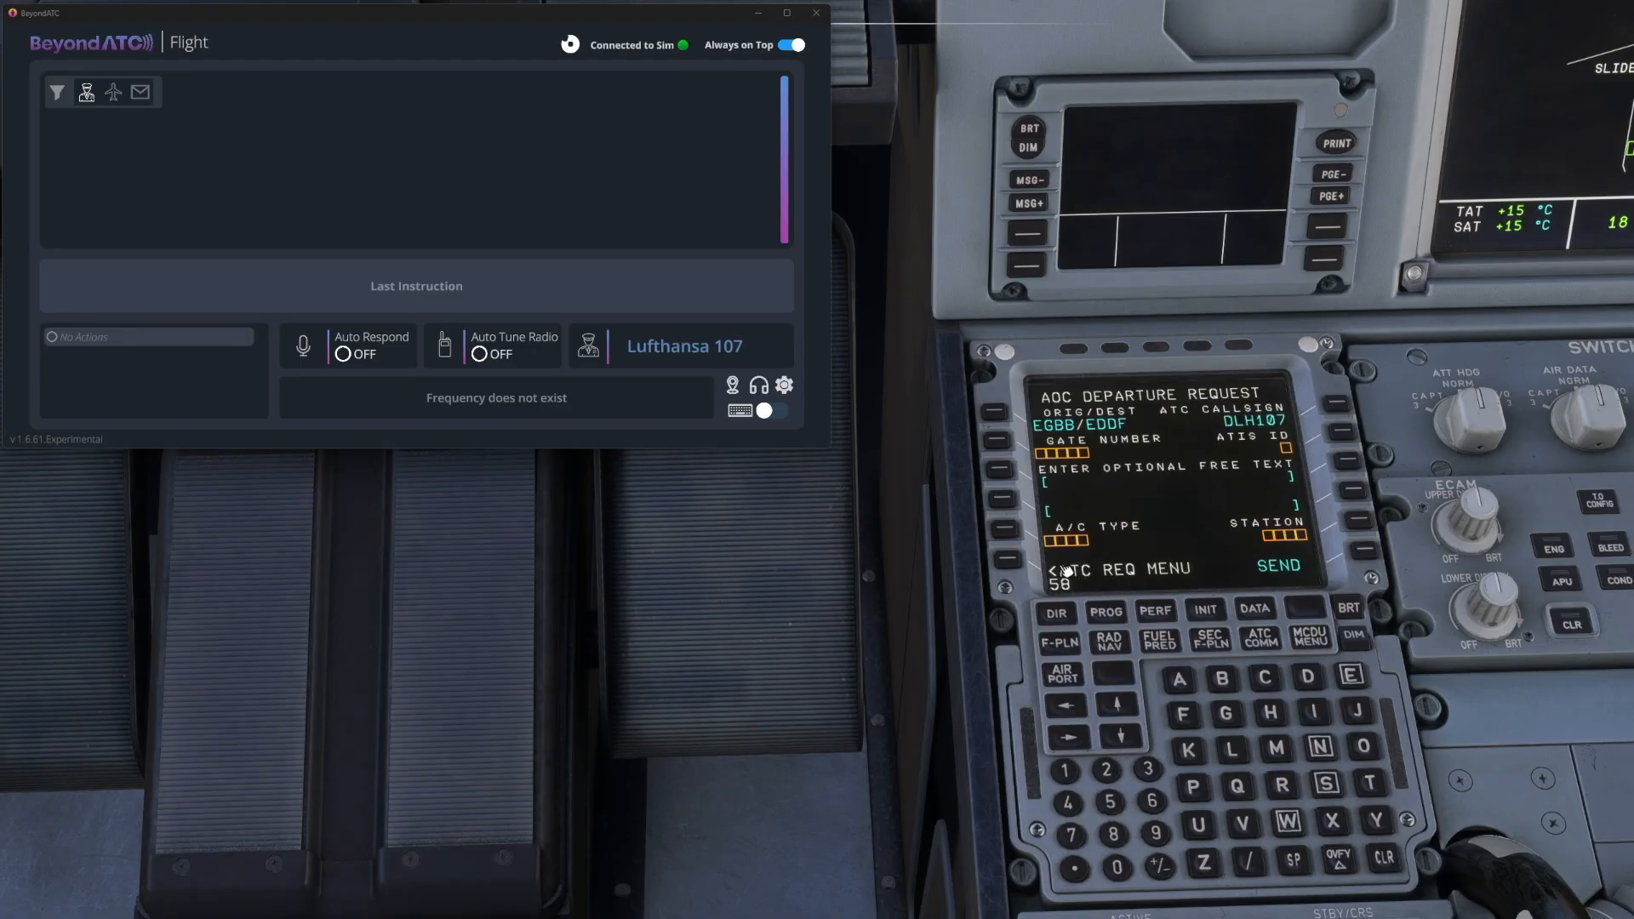
click(1001, 447)
click(1335, 822)
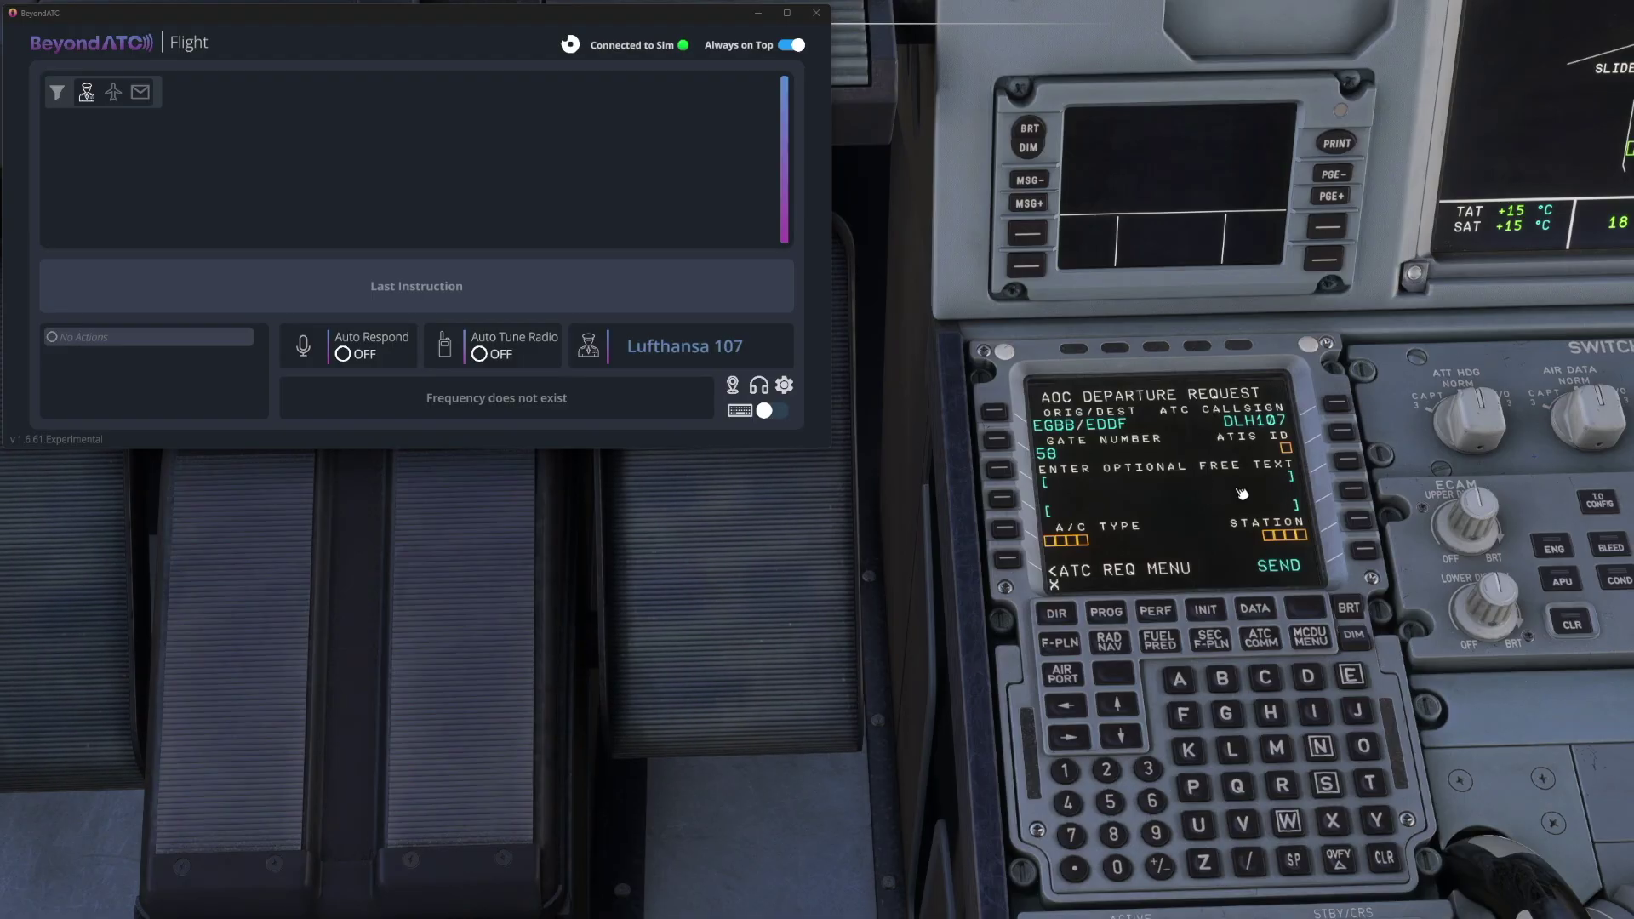
click(1292, 453)
Enter GOOD DAY as the request's free-text greeting
click(1230, 718)
click(1361, 748)
click(1305, 678)
click(1294, 860)
click(1306, 677)
click(1177, 681)
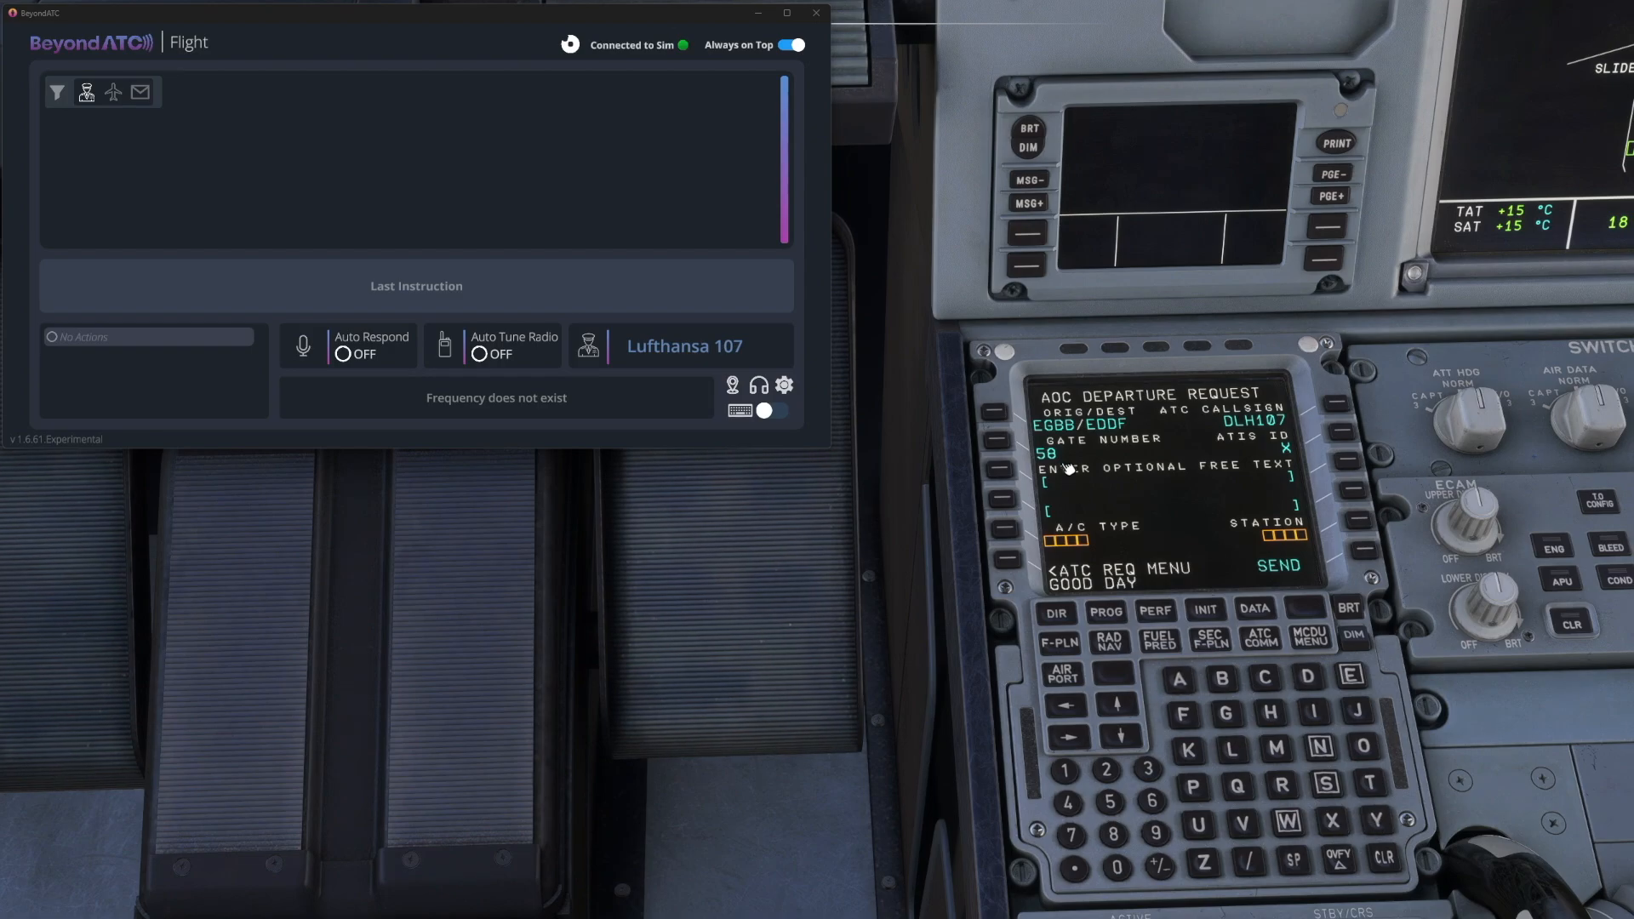
click(1053, 494)
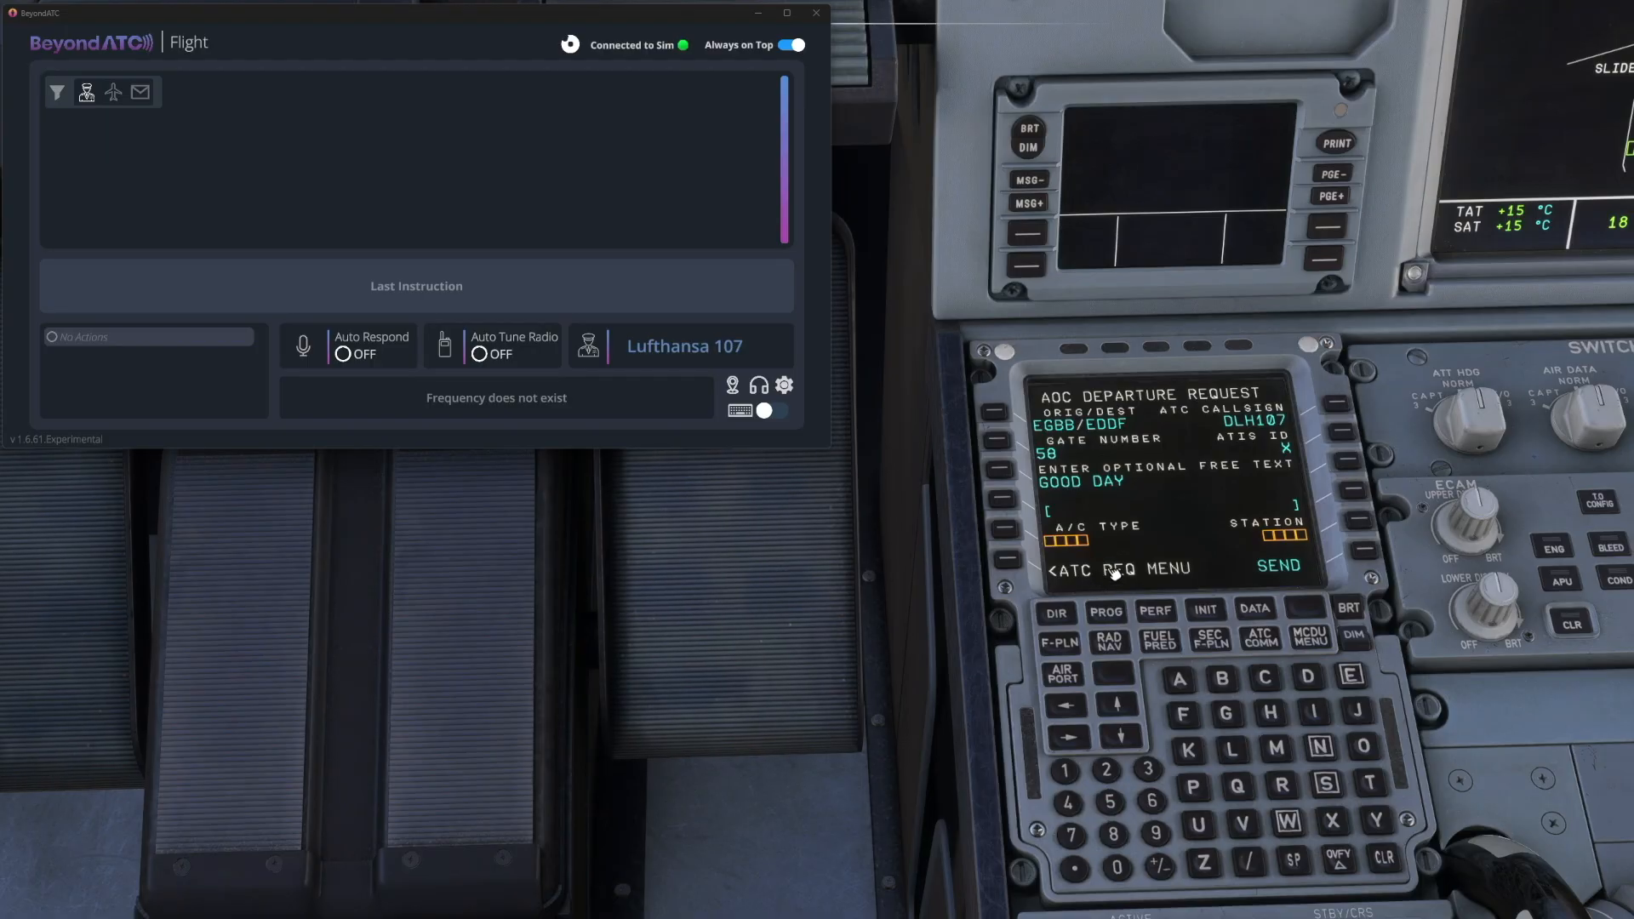
Enter A320 as the aircraft type
click(1177, 679)
click(1149, 773)
click(1119, 868)
click(1010, 531)
Enter EGBB as the station and send the pre-departure clearance request
click(1351, 677)
click(1225, 714)
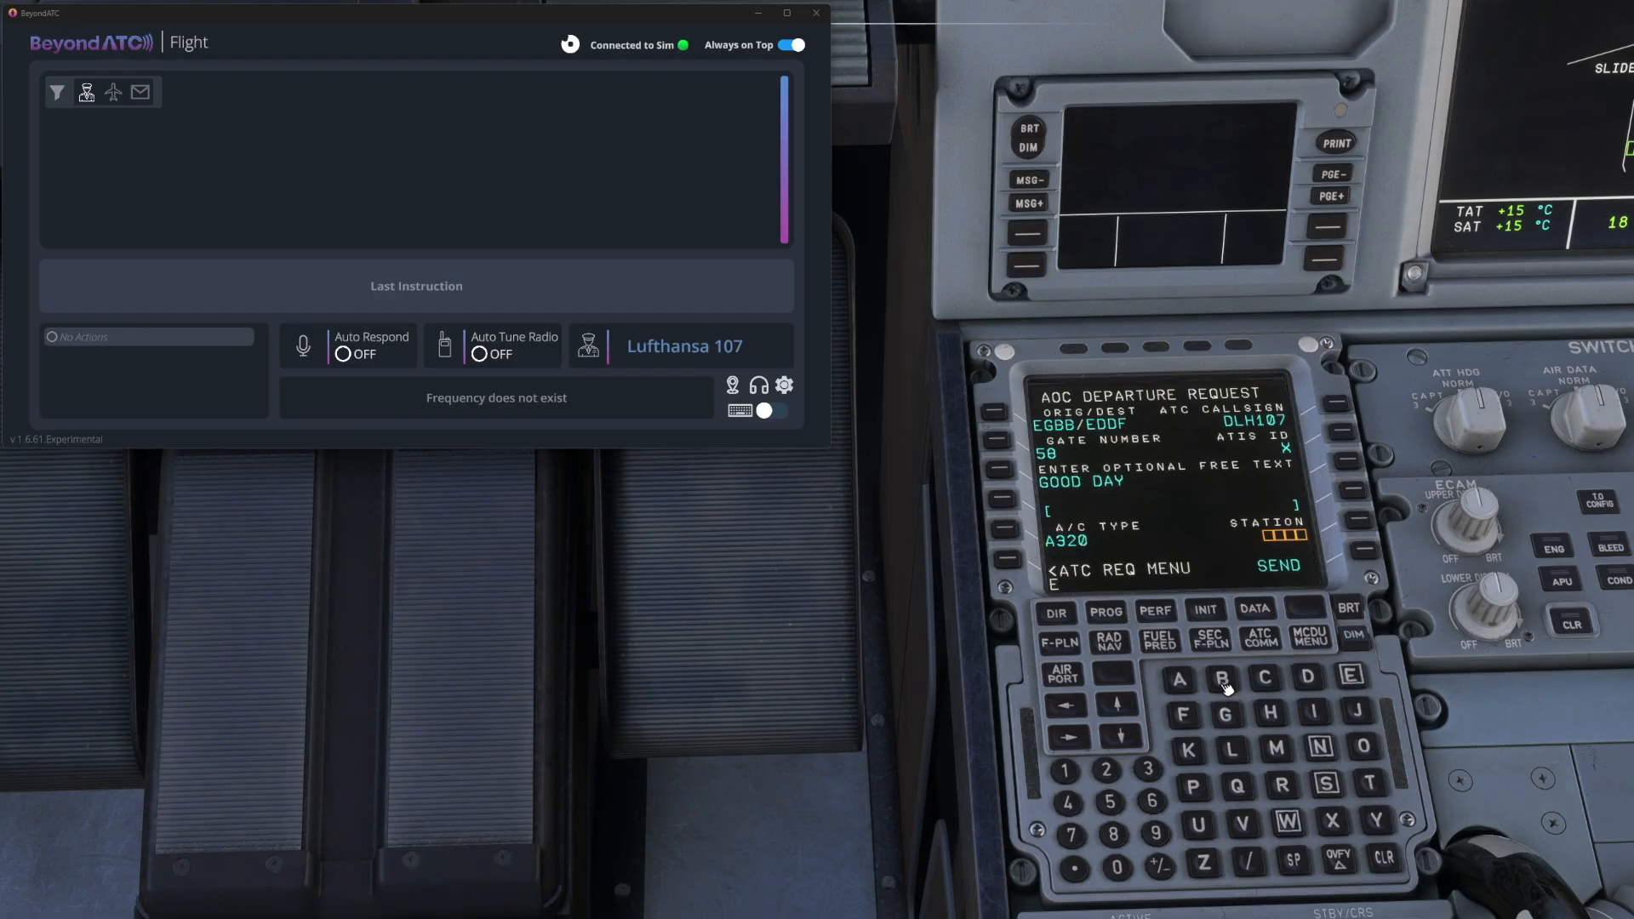
click(1222, 679)
click(1363, 527)
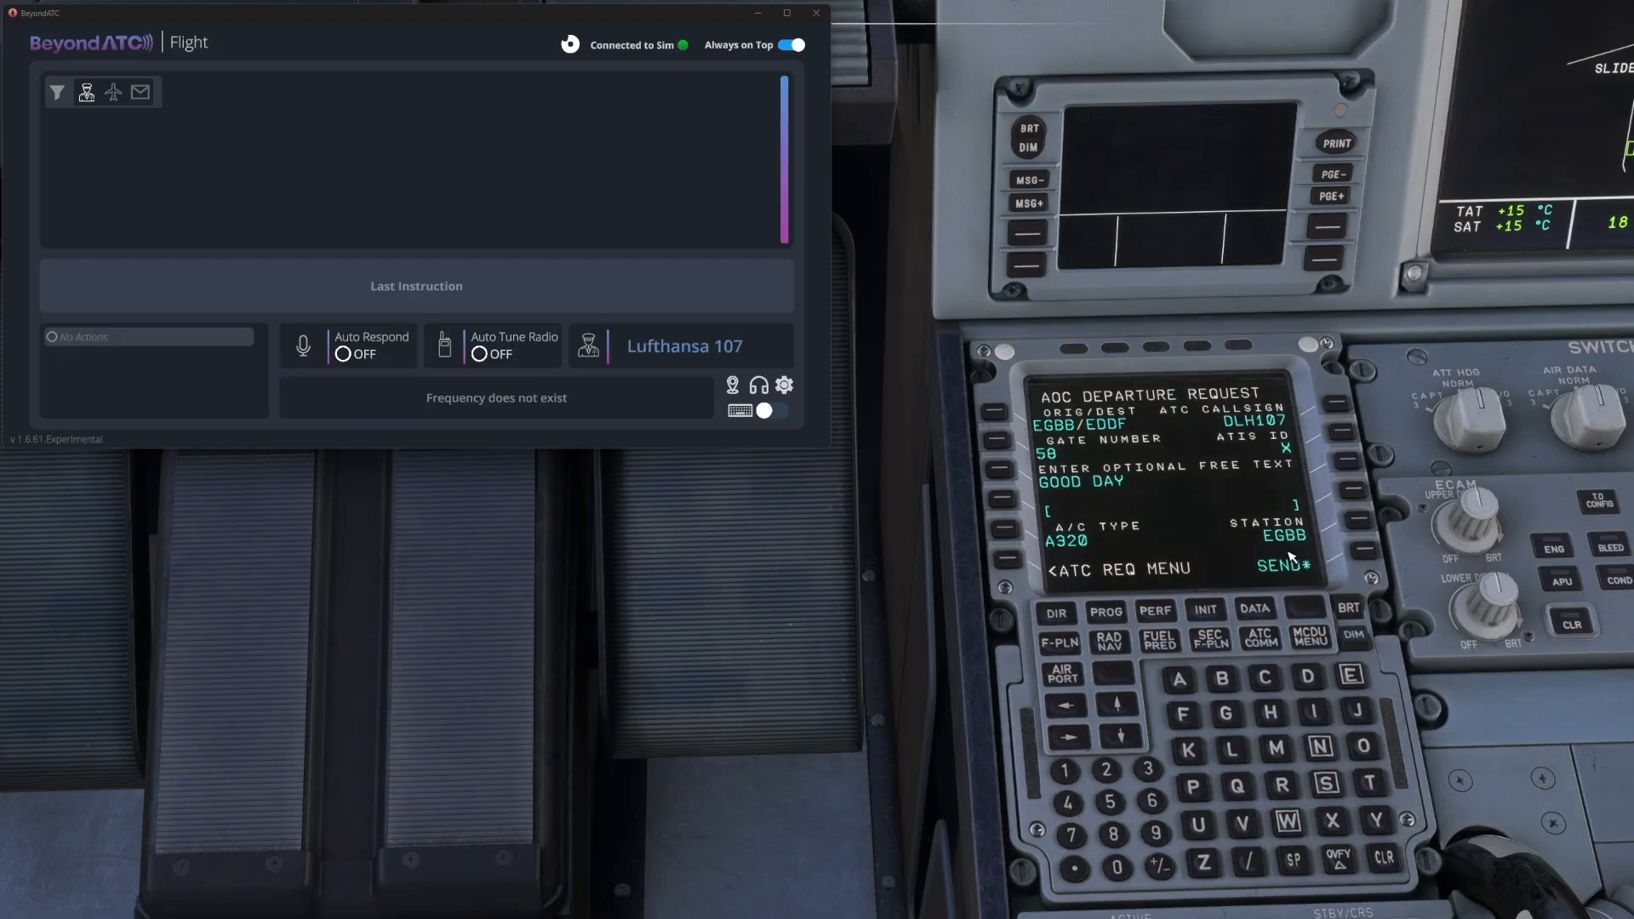
click(1369, 554)
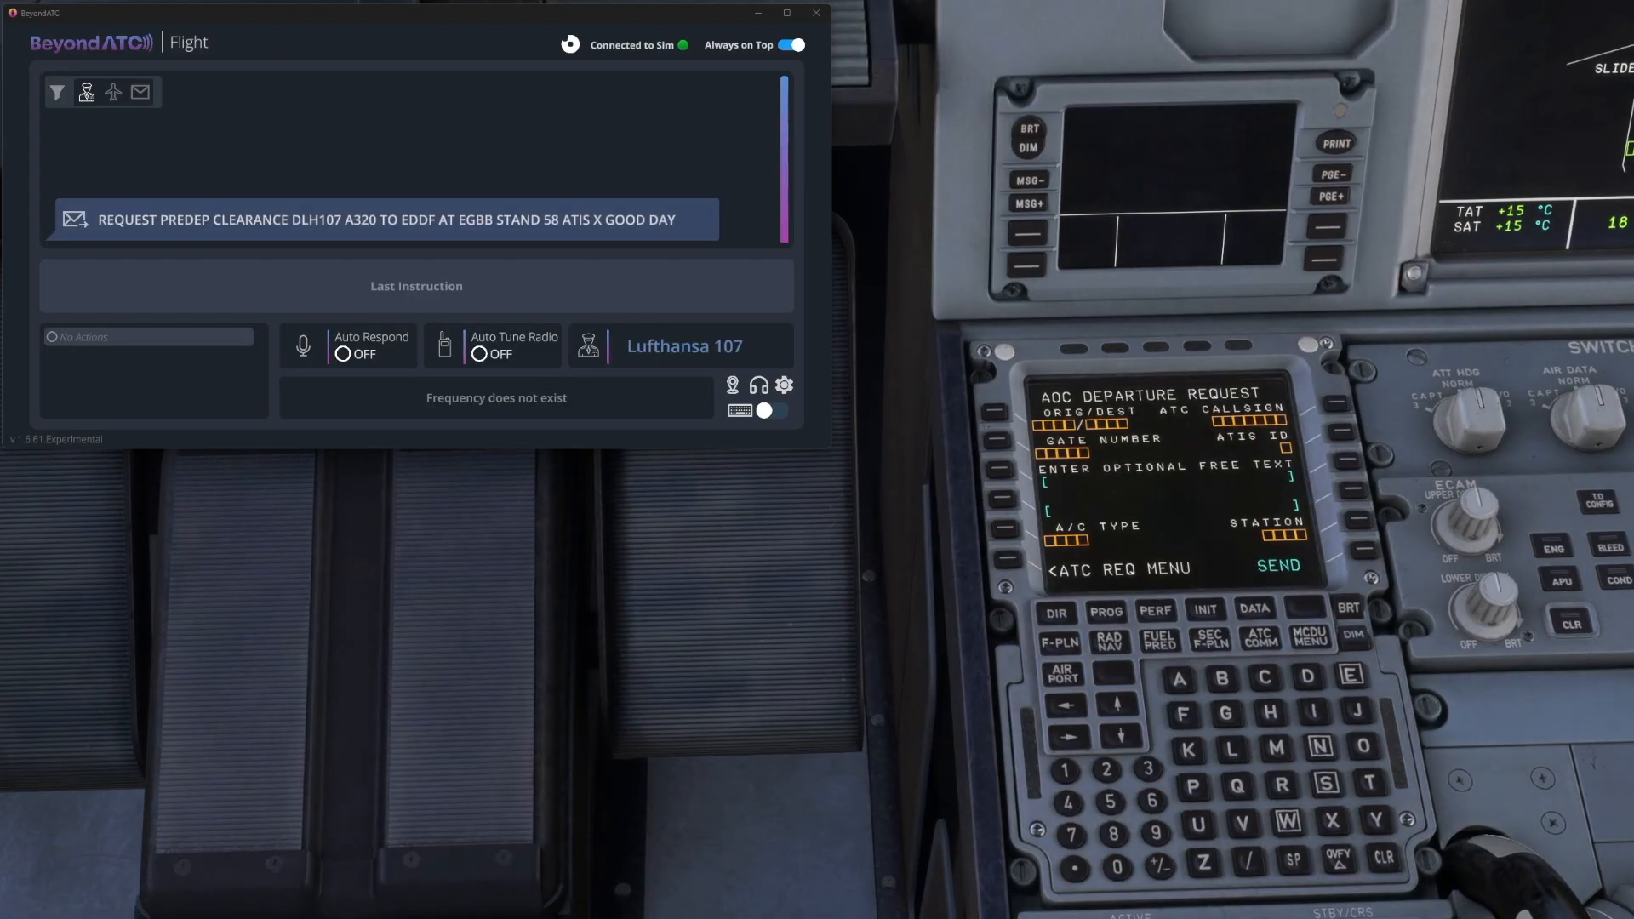
Switch to the forward view and acknowledge the incoming ATC MSG alert for the clearance
key(f)
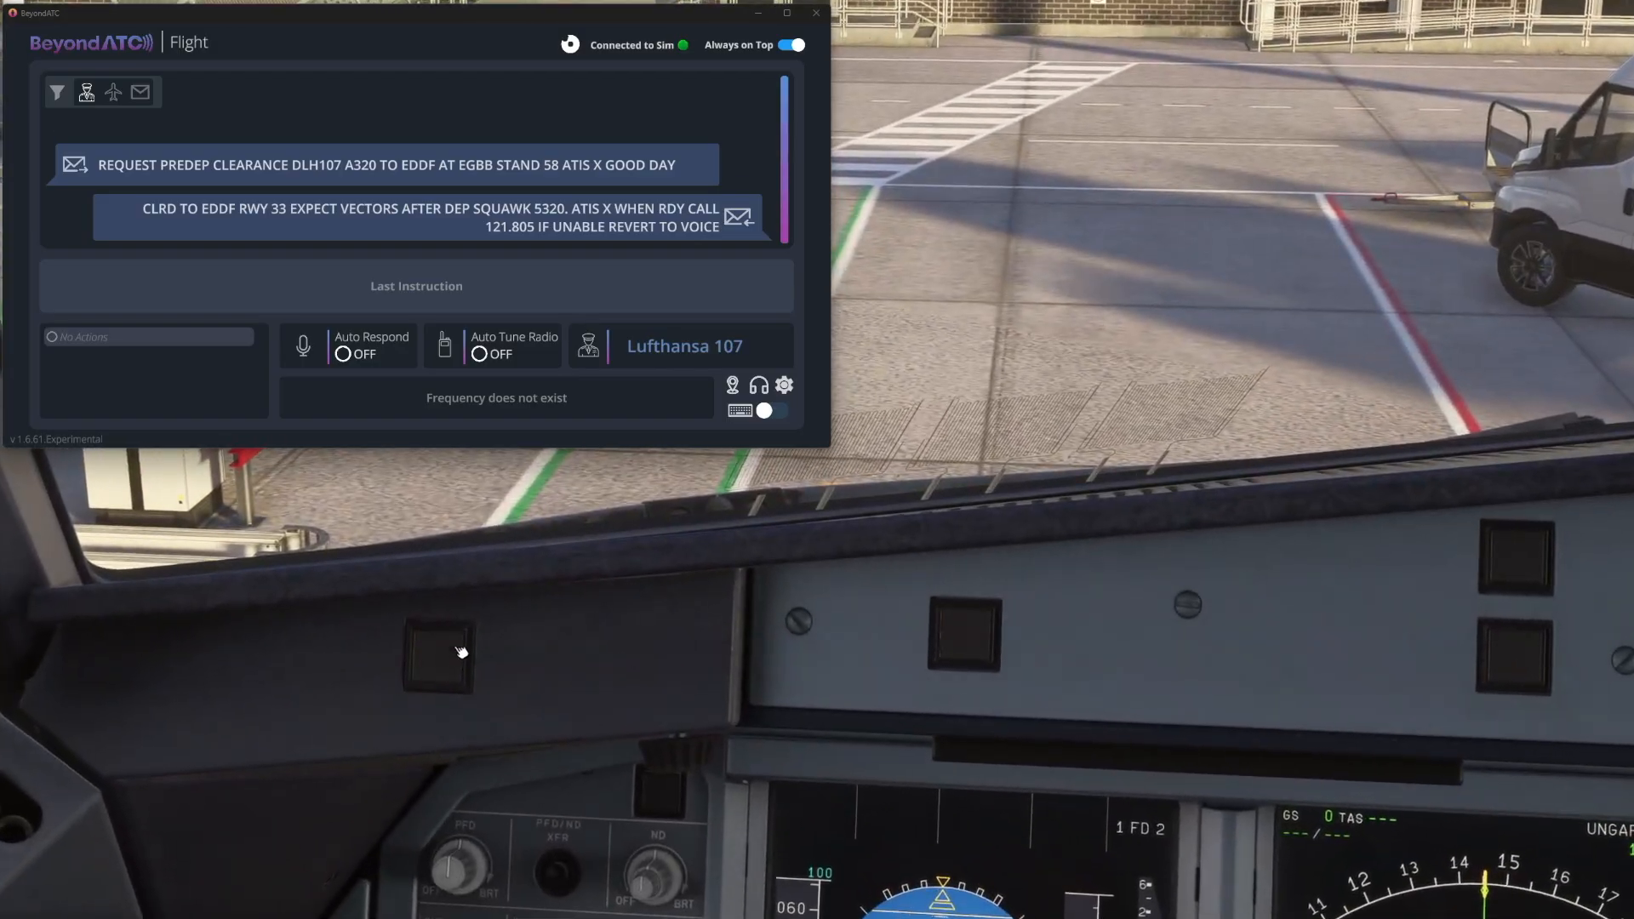
click(437, 658)
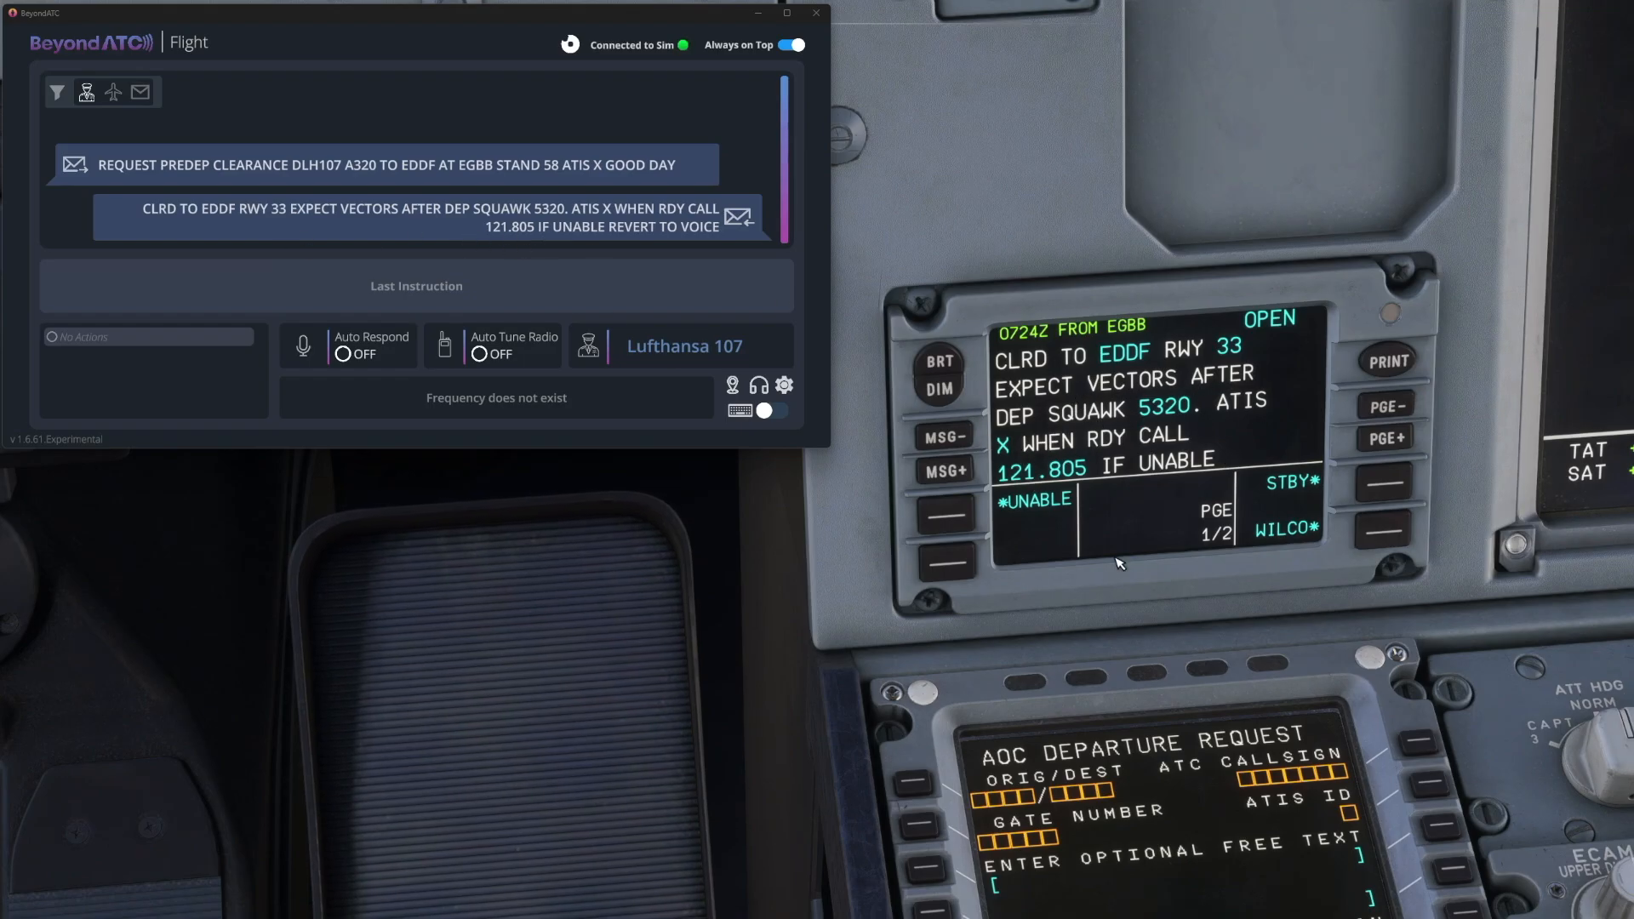
Reply WILCO to the clearance on the DCDU, send it, and return to the cockpit view
click(1386, 531)
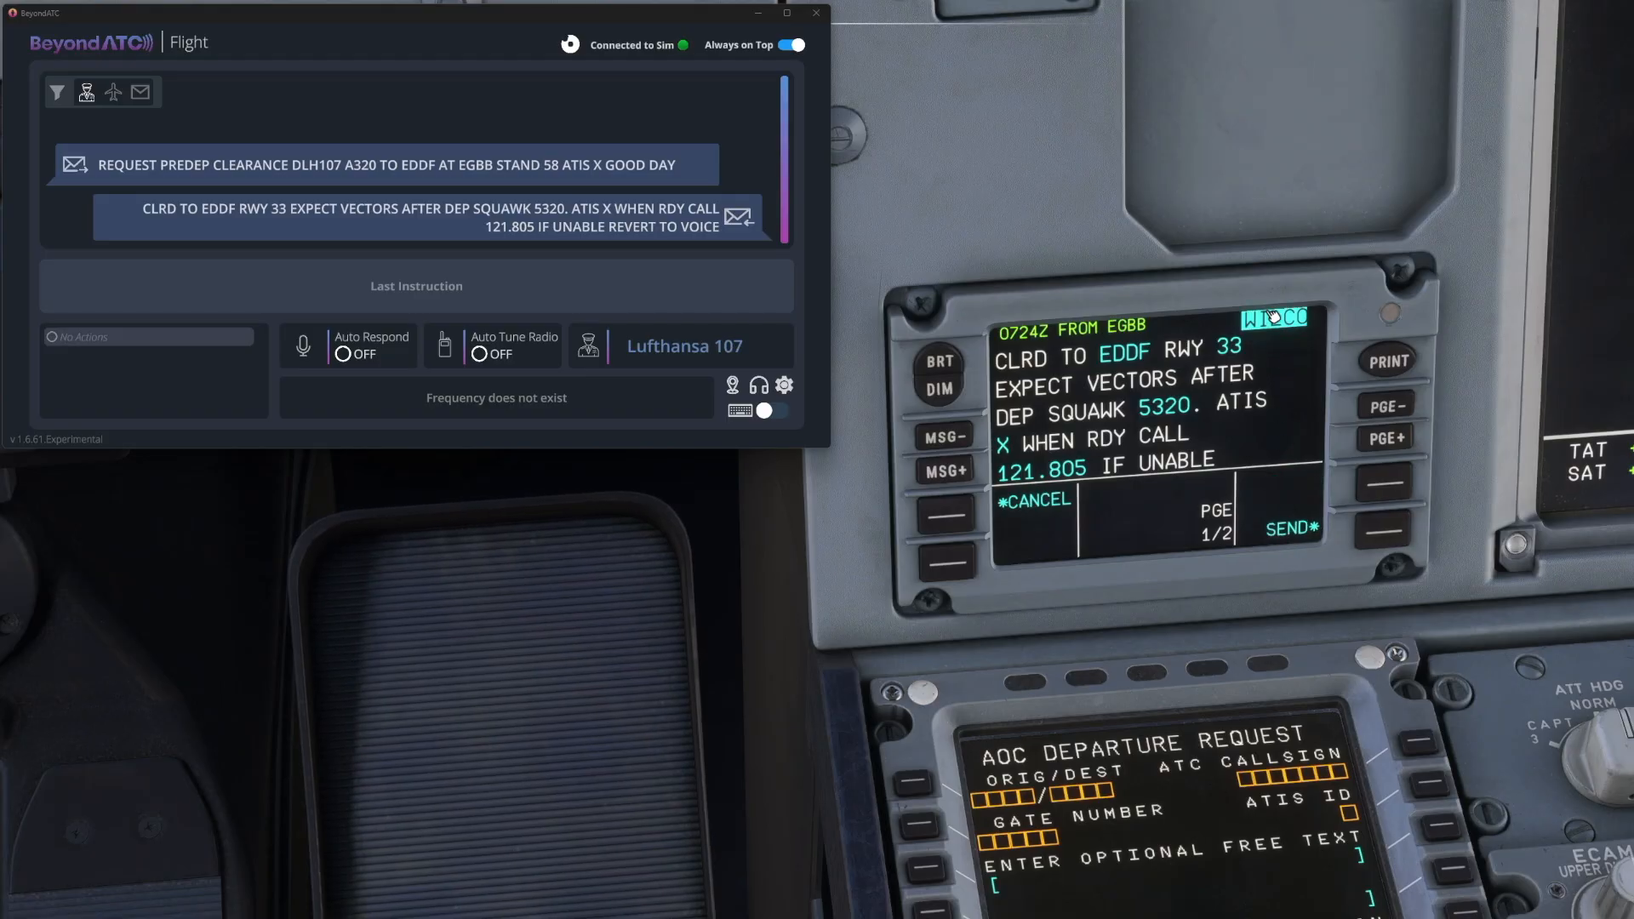
click(1399, 535)
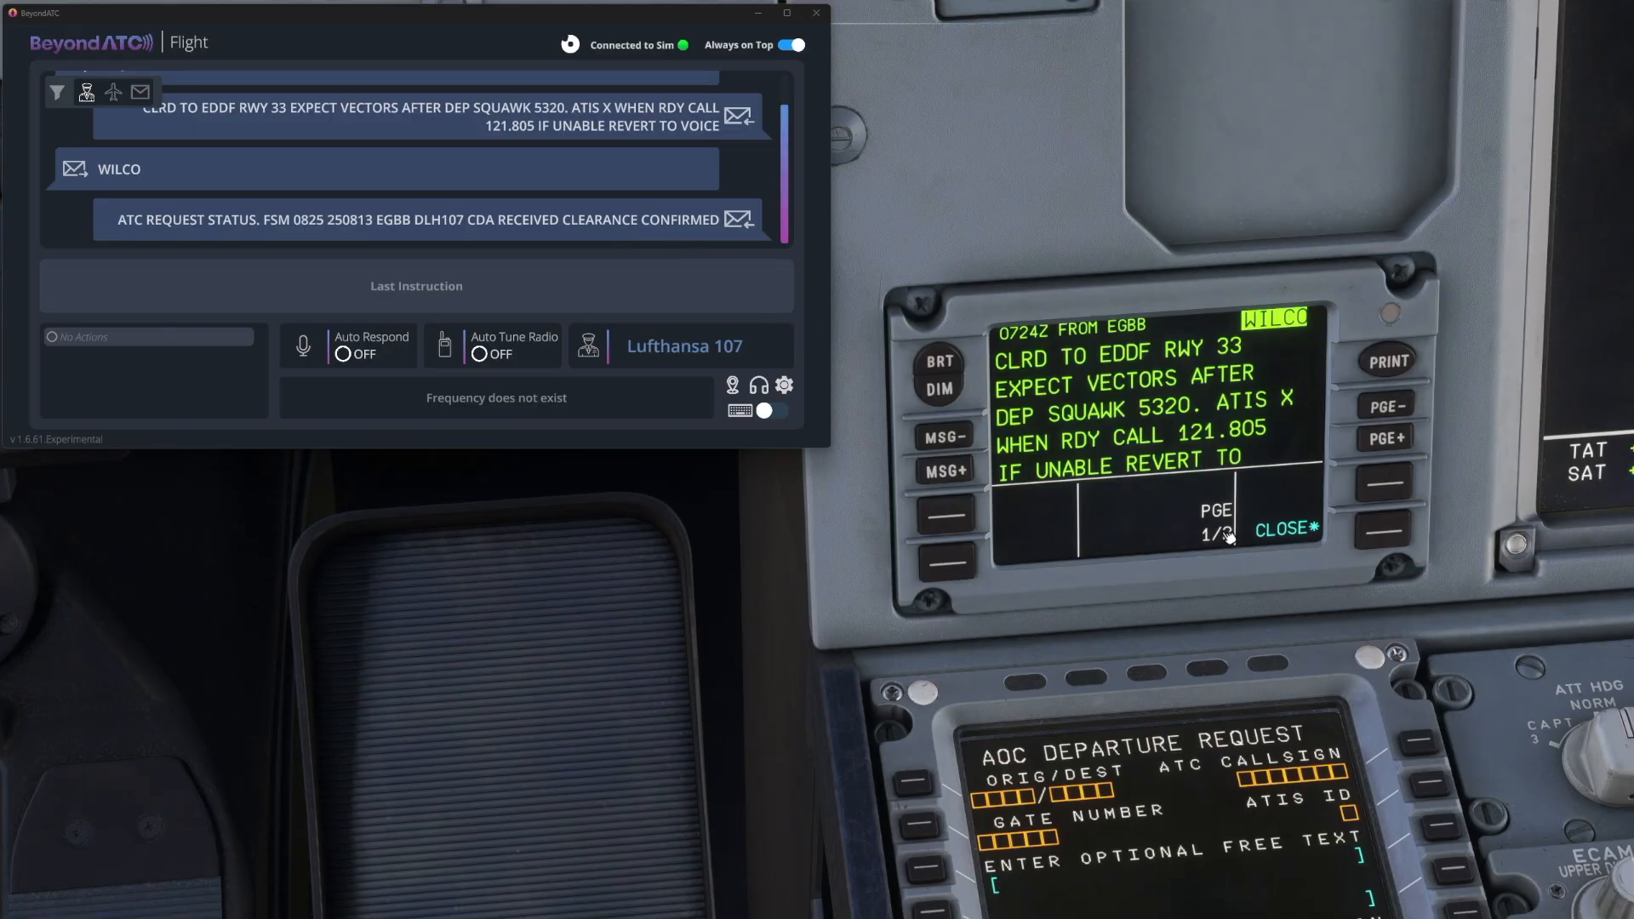
key(ctrl+space)
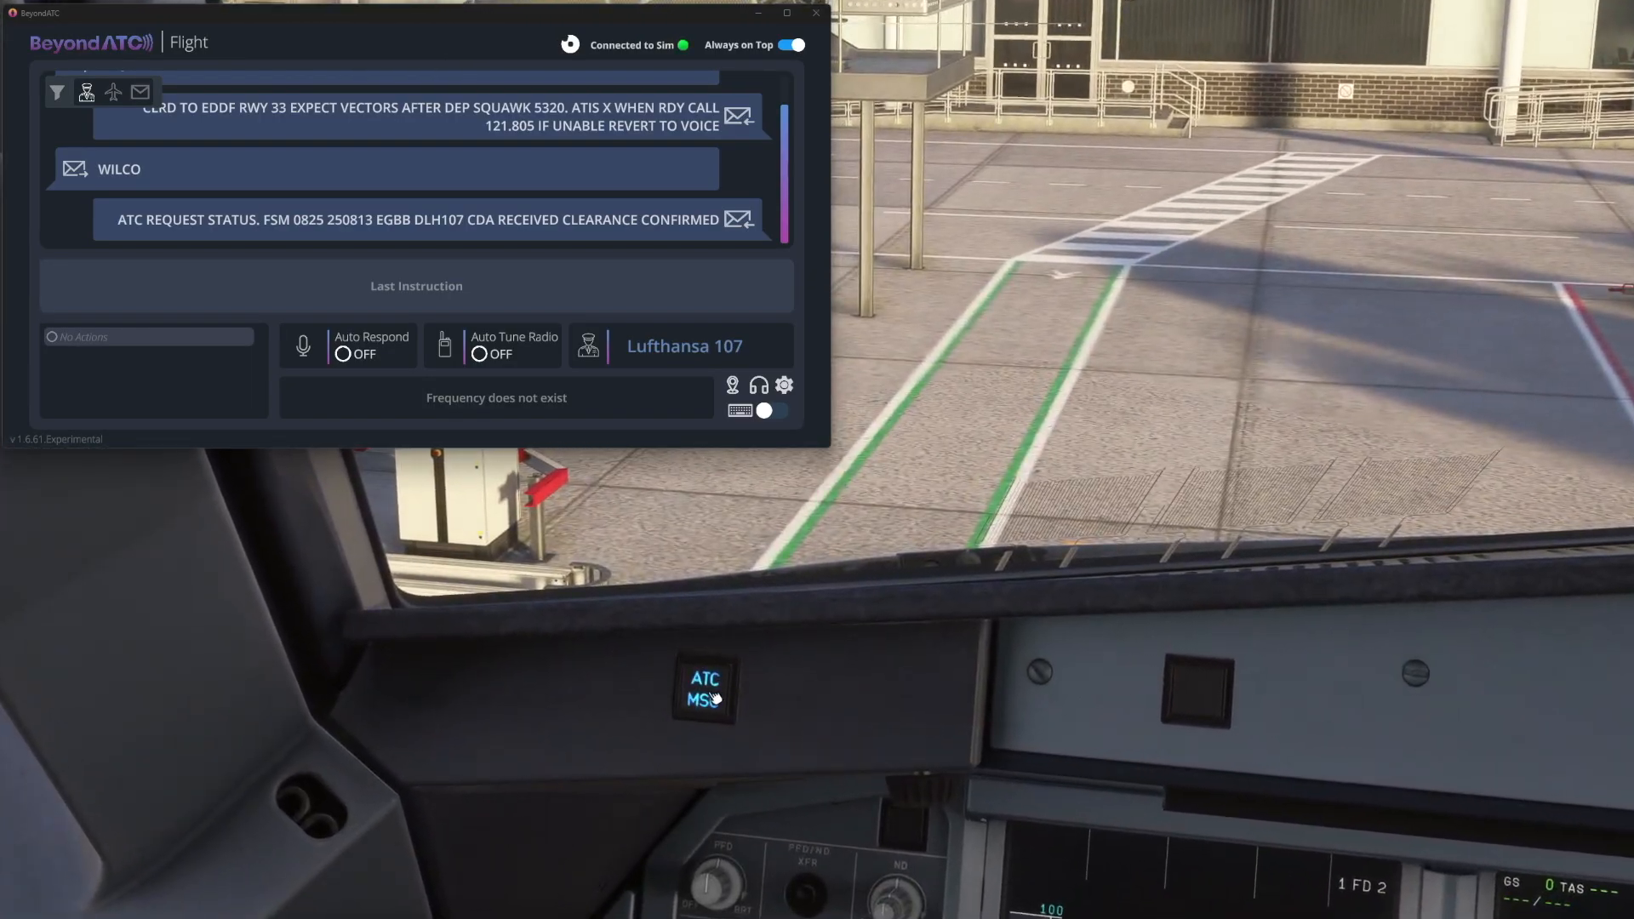
View DLH107's 'clearance confirmed' ATC REQUEST STATUS message 2/2 on the DCDU and close it
key(alt+3)
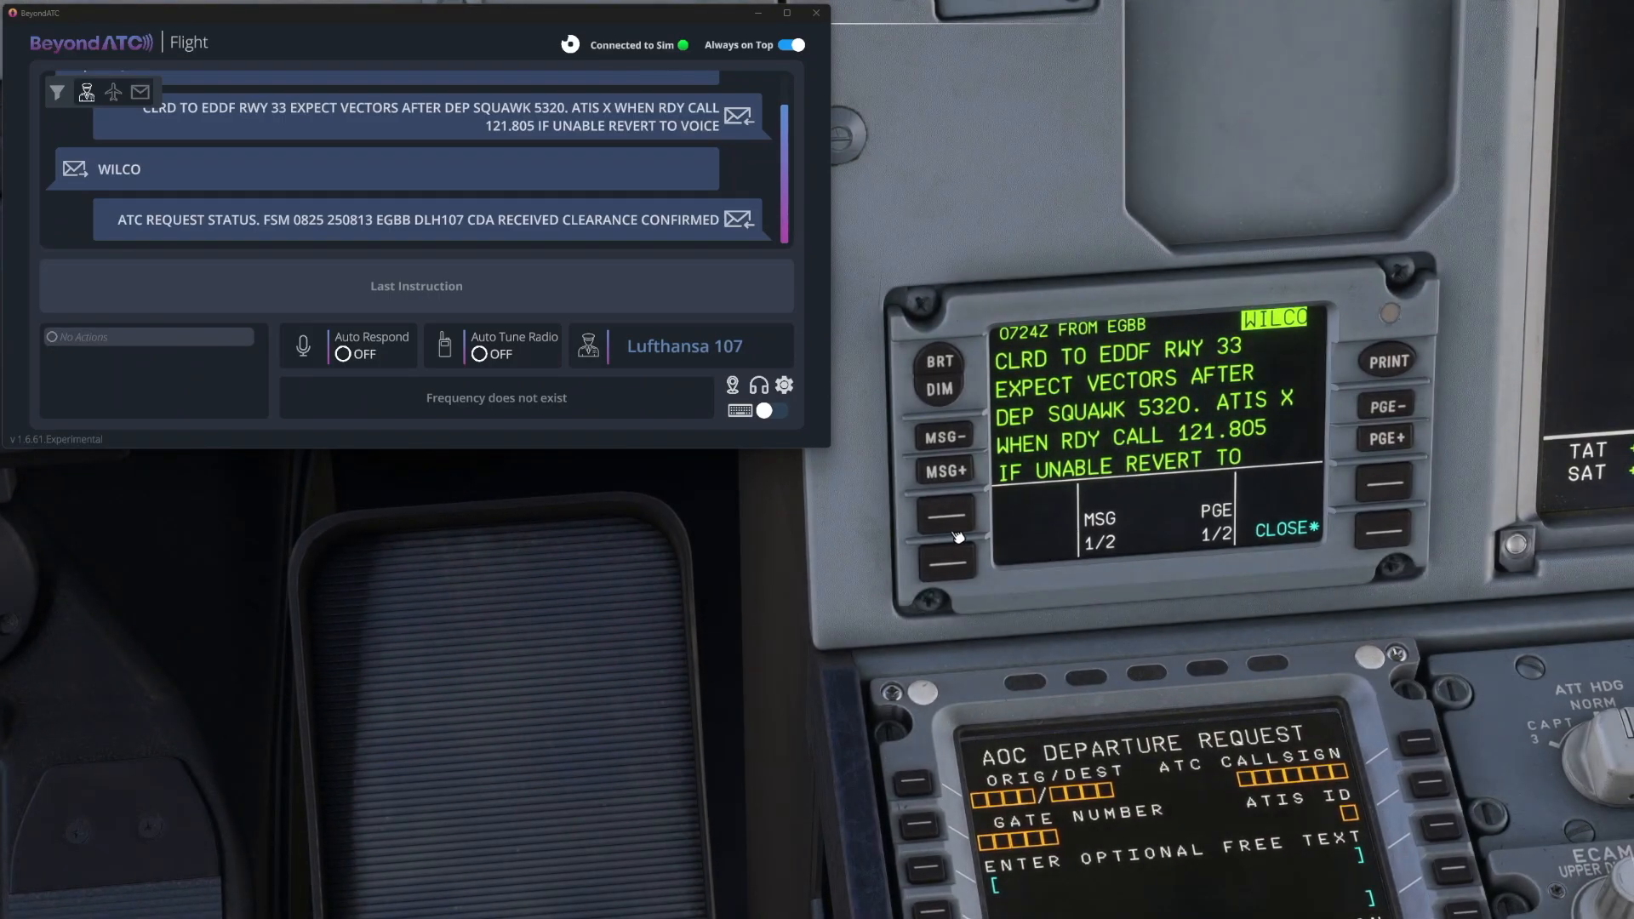
click(945, 472)
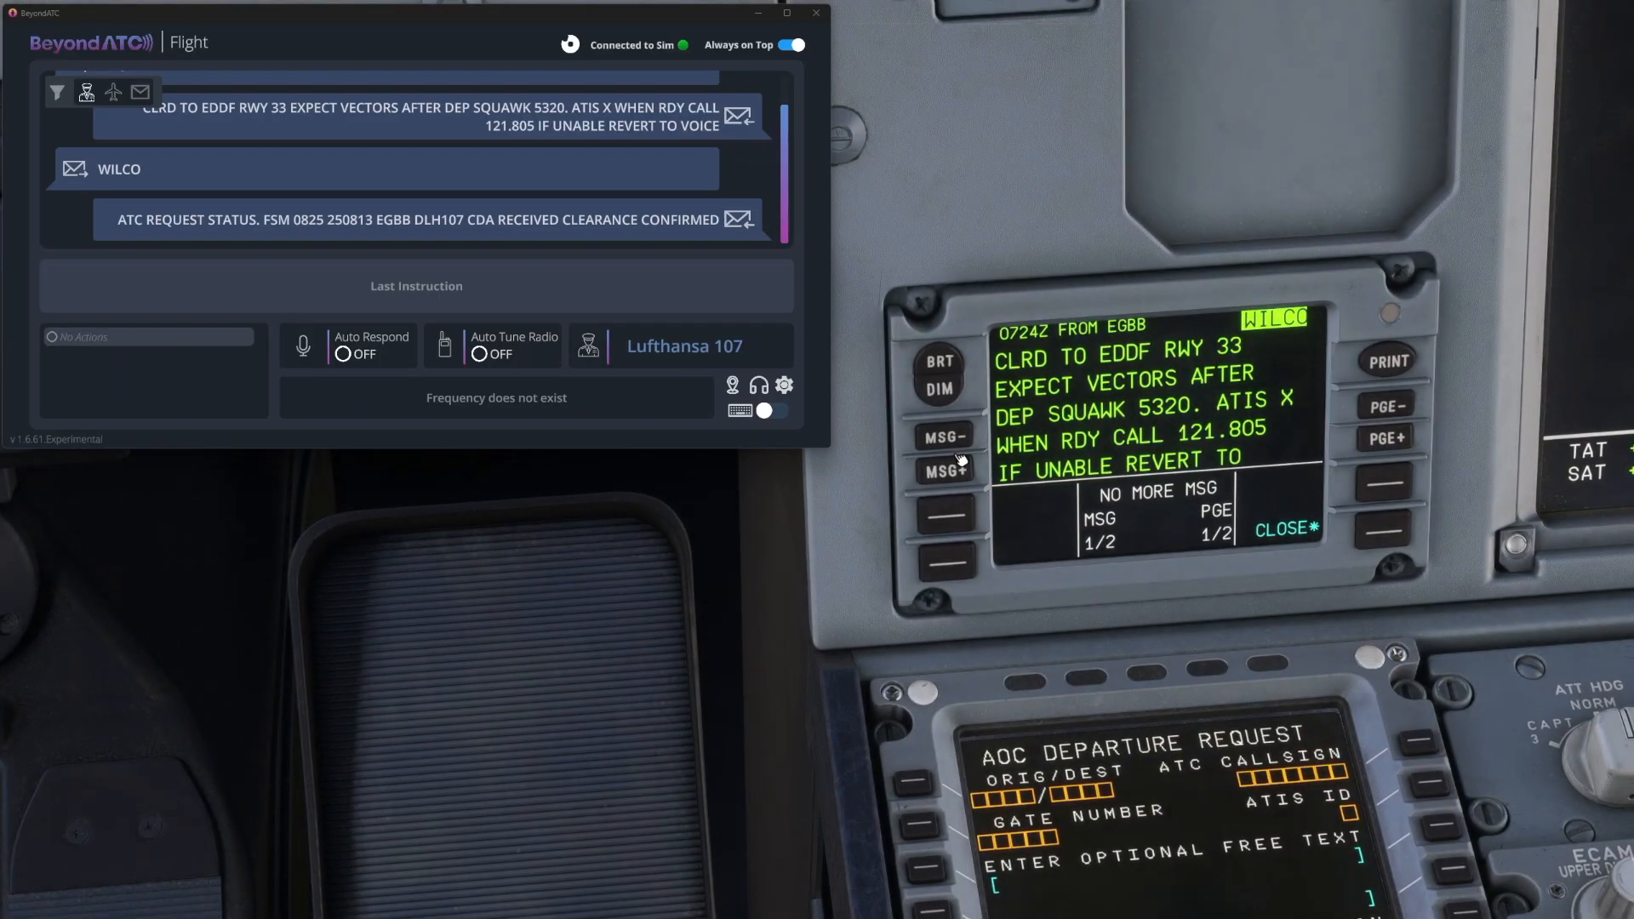
click(958, 442)
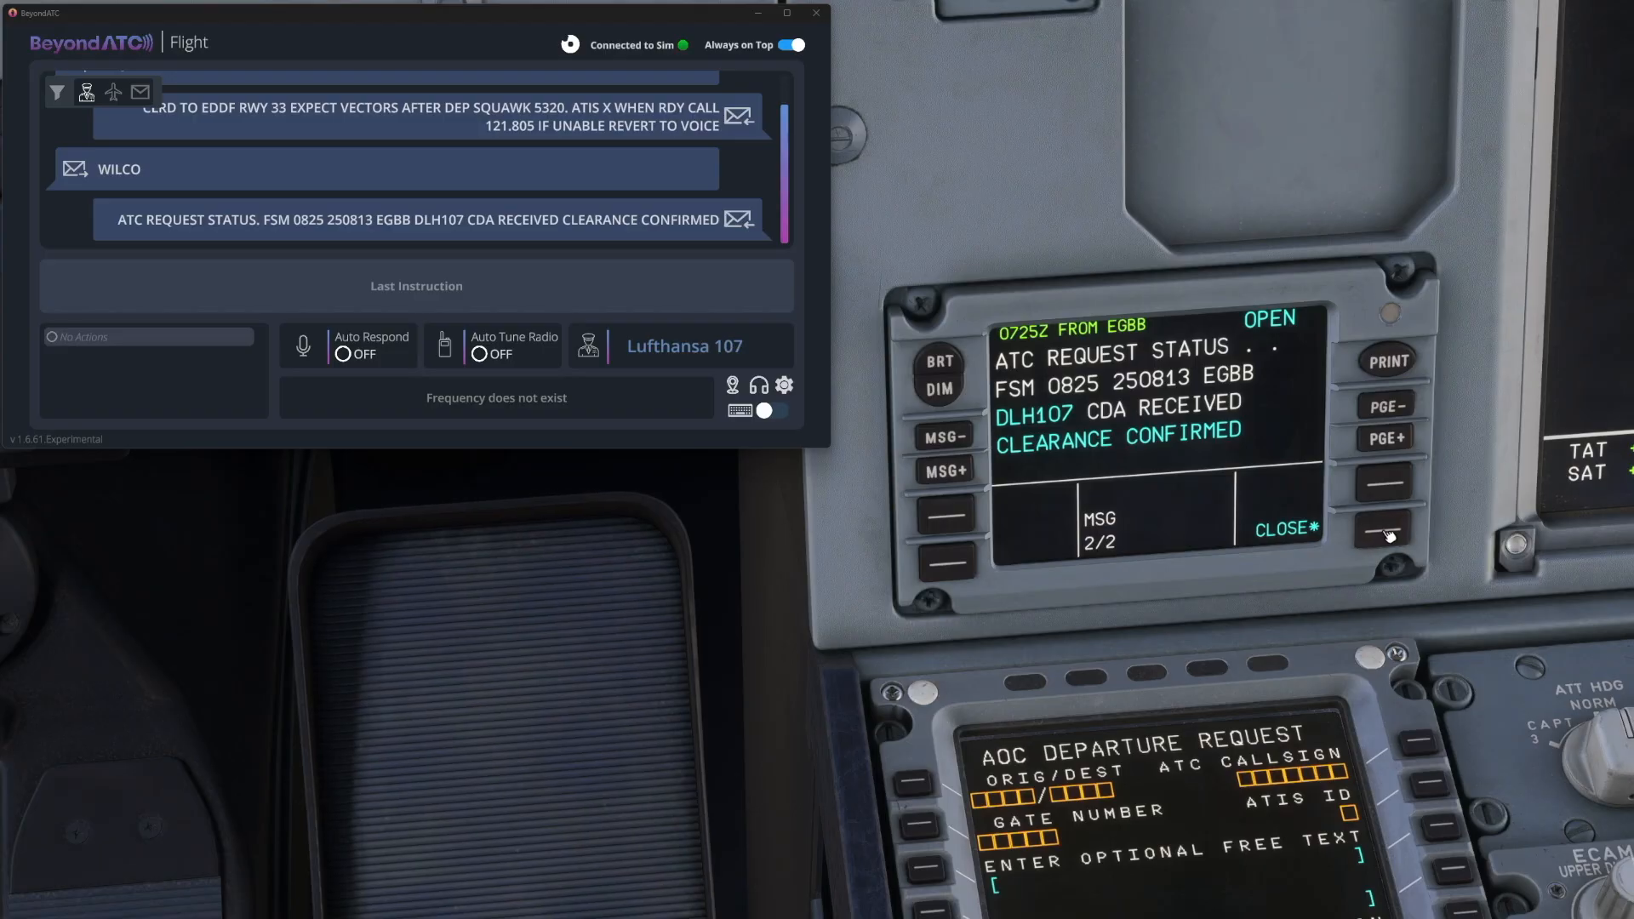
click(1389, 537)
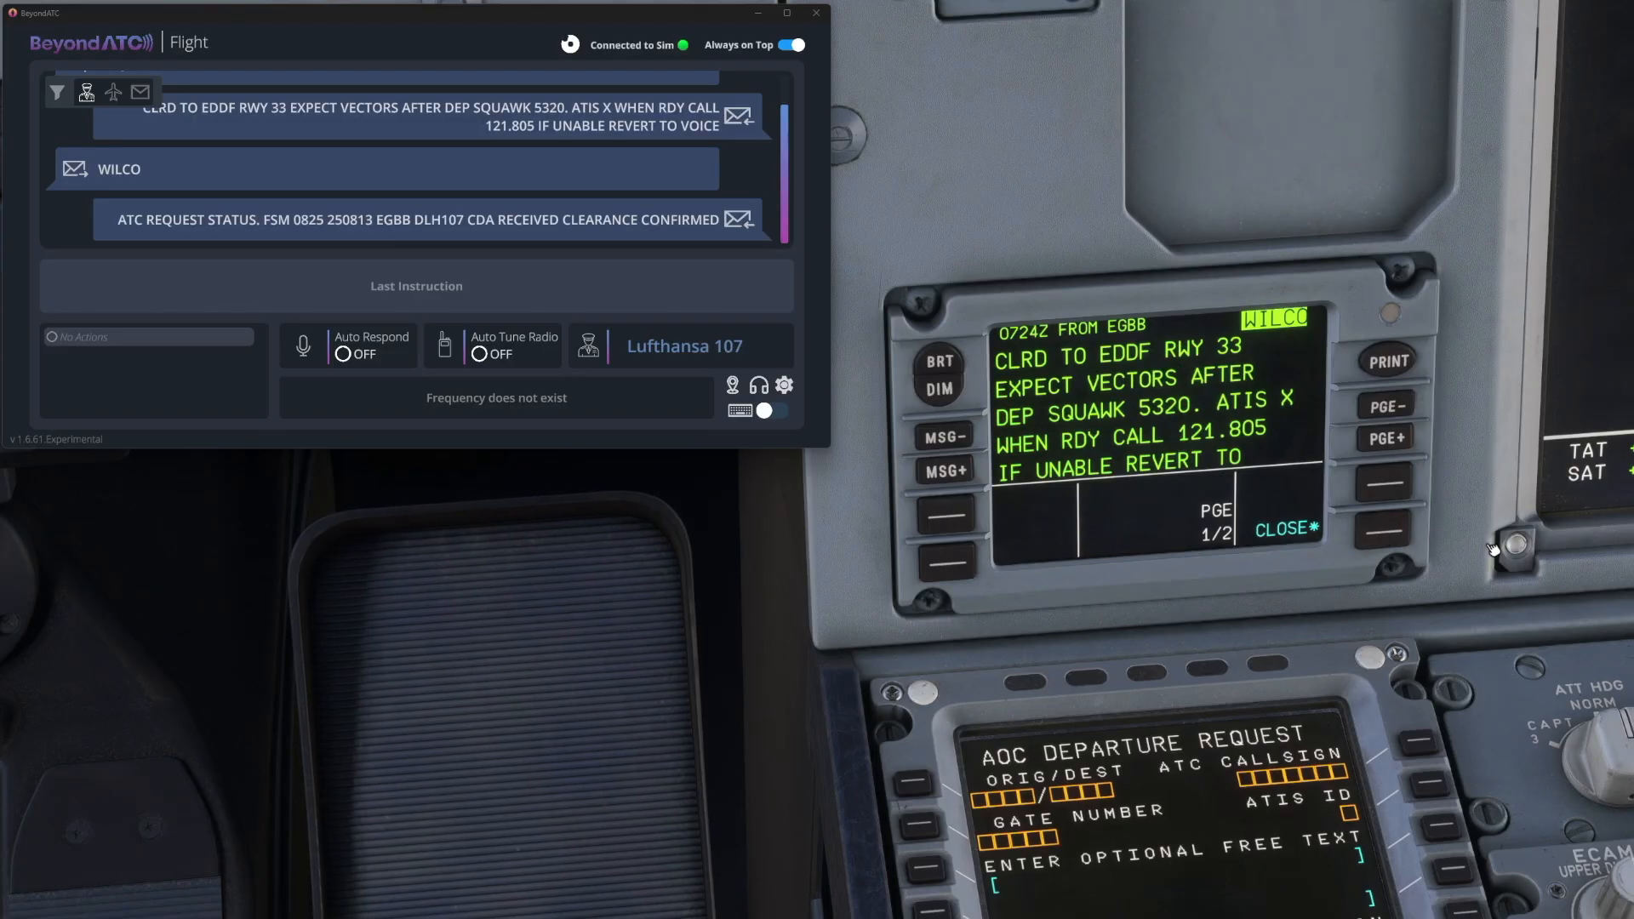